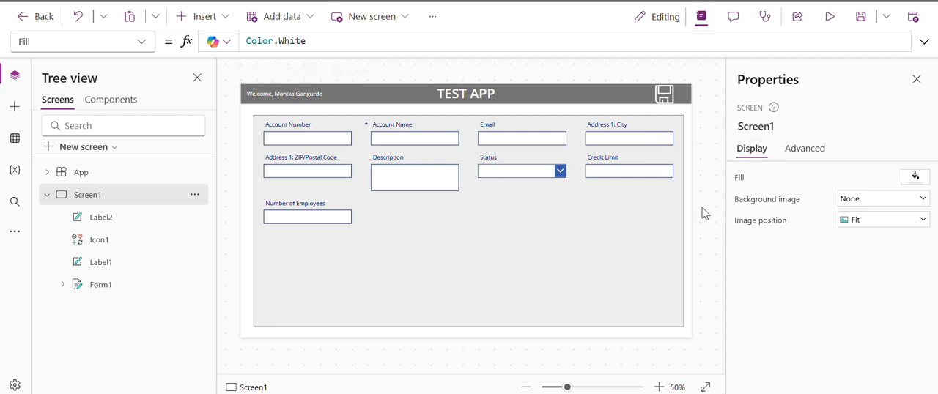
Select the Account Number card in the form and examine the form's data cards and their child controls in the tree.
click(623, 244)
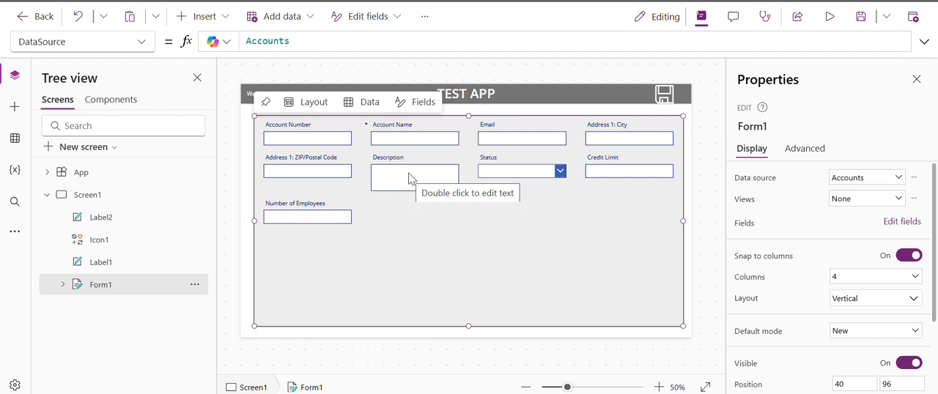
click(311, 138)
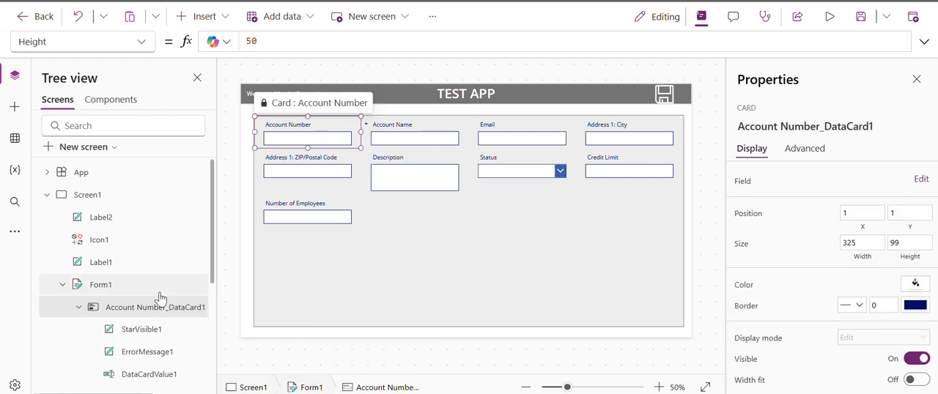
scroll(158, 299, down, 2)
scroll(159, 299, down, 1)
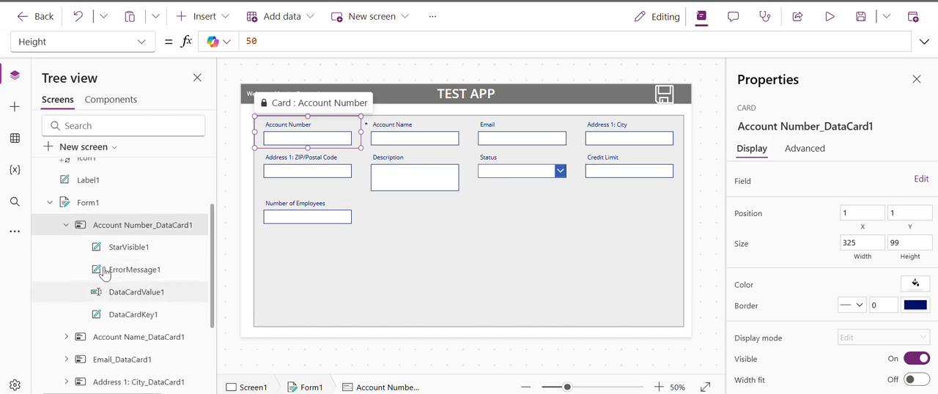
click(66, 226)
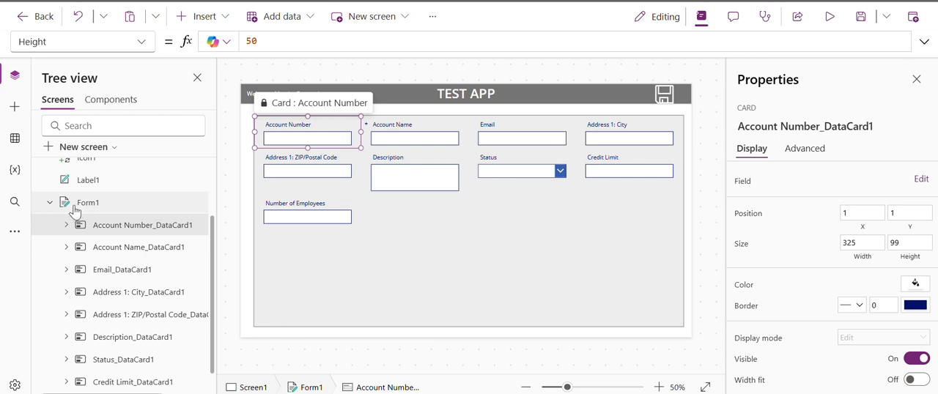
click(47, 205)
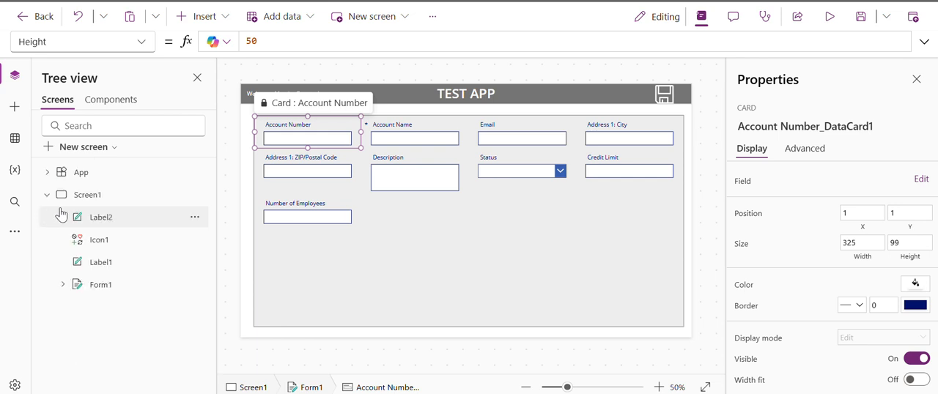
click(62, 286)
scroll(66, 278, down, 3)
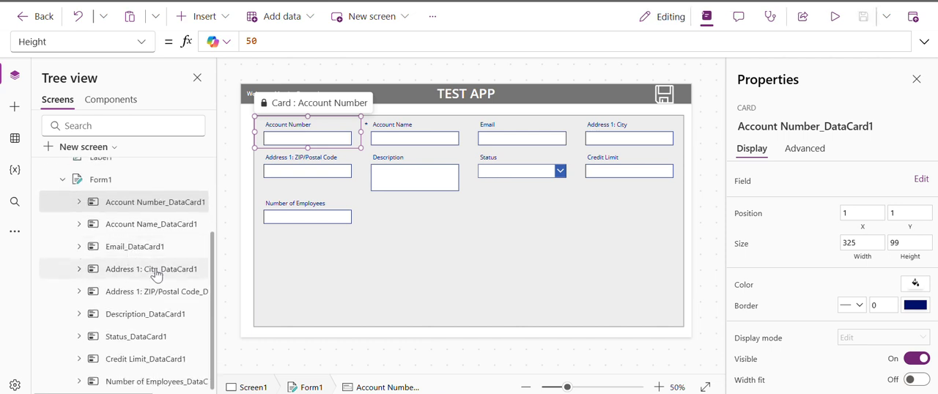
scroll(137, 260, up, 1)
scroll(147, 267, right, 2)
scroll(128, 258, left, 2)
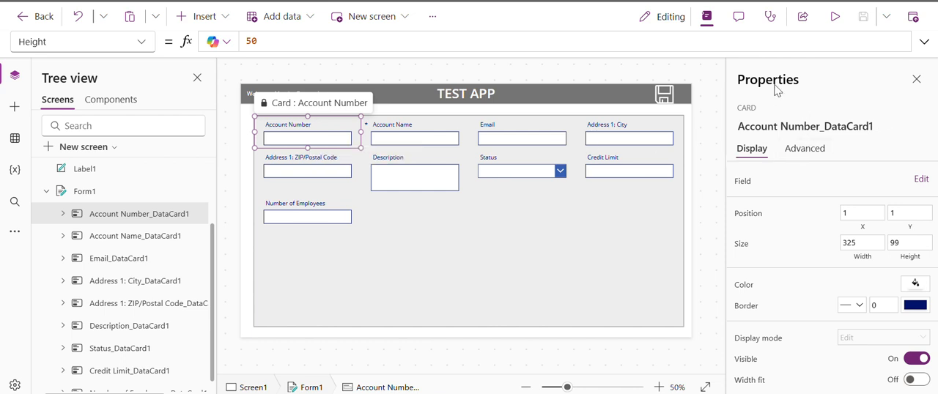
Unlock the Account Number card's properties and filter its advanced properties for "requ".
click(797, 151)
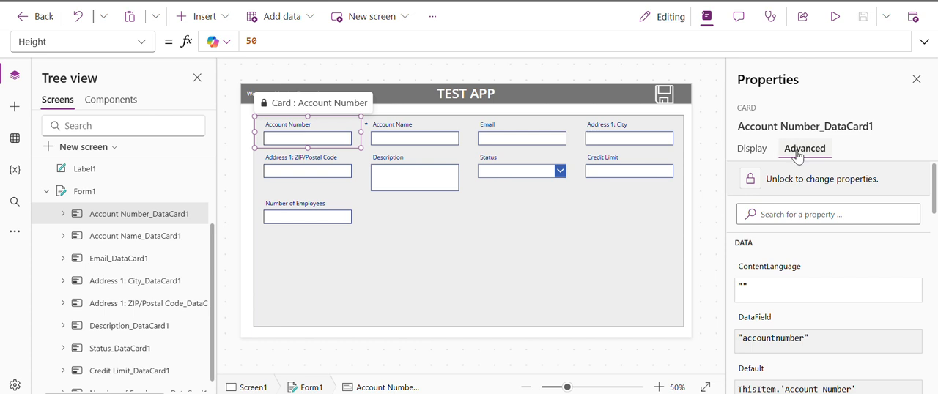
click(817, 188)
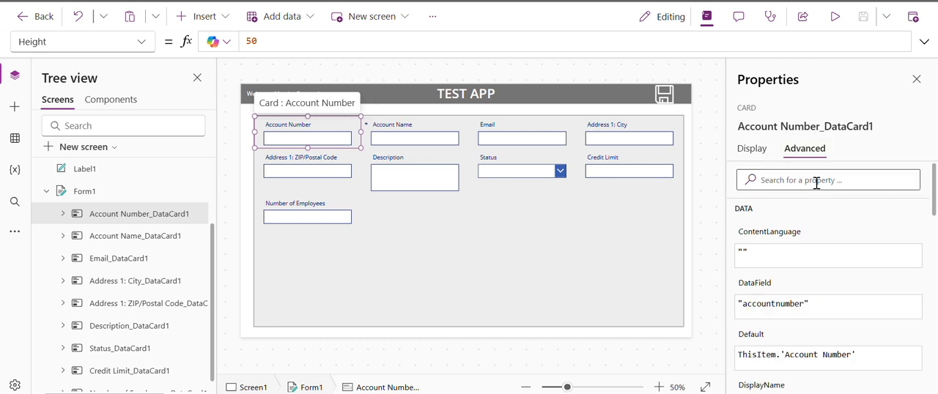
click(816, 183)
text(requ)
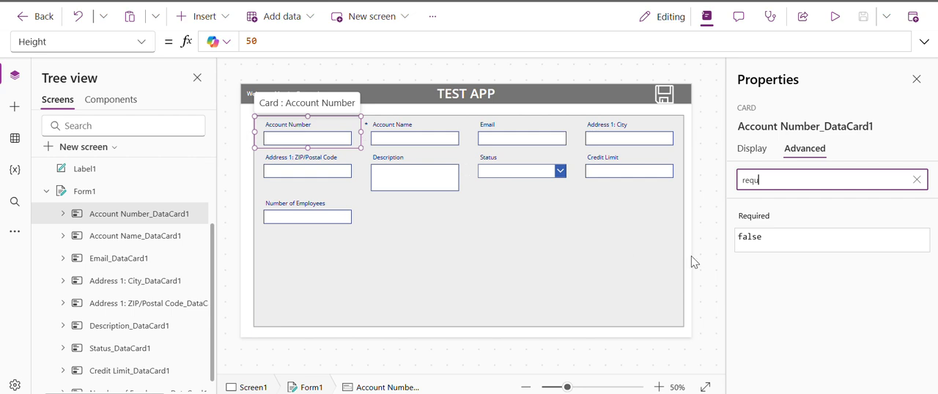
Set the Required property of the Account Number card to true.
click(753, 251)
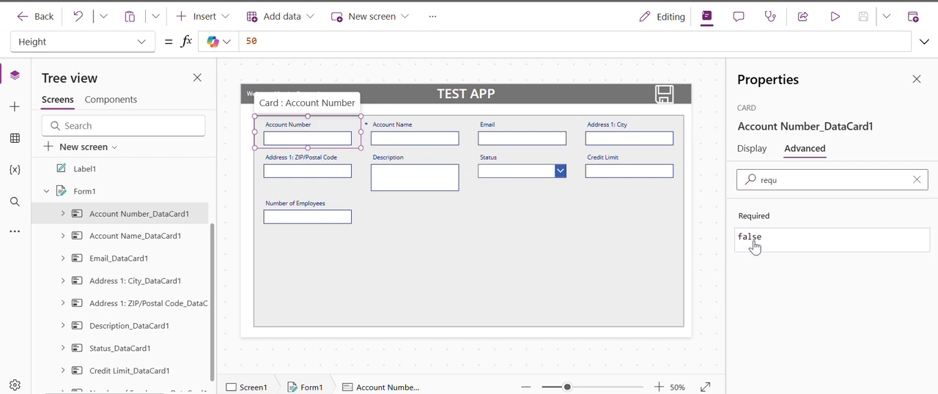
click(755, 248)
key(ctrl+a)
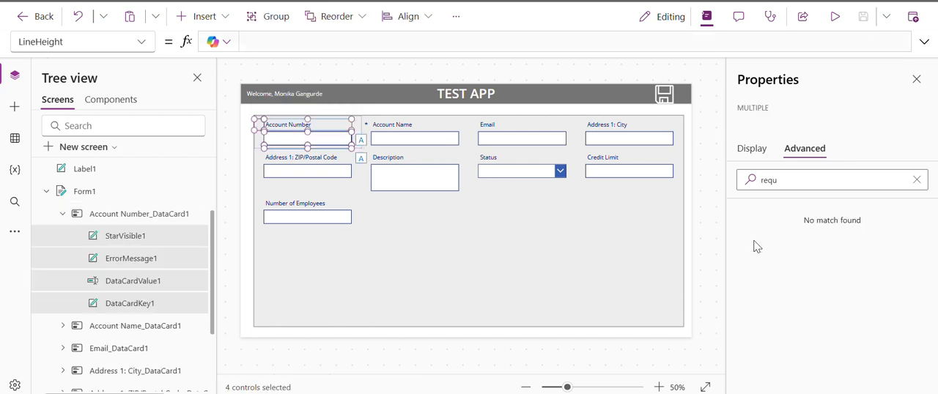
click(157, 223)
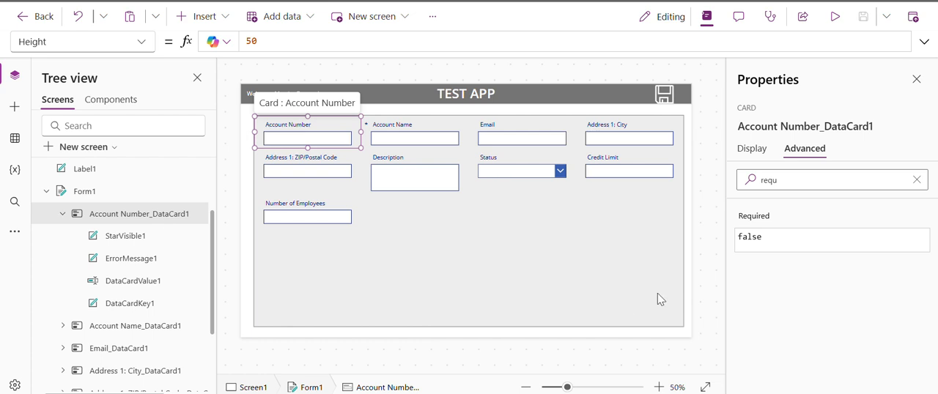
click(744, 222)
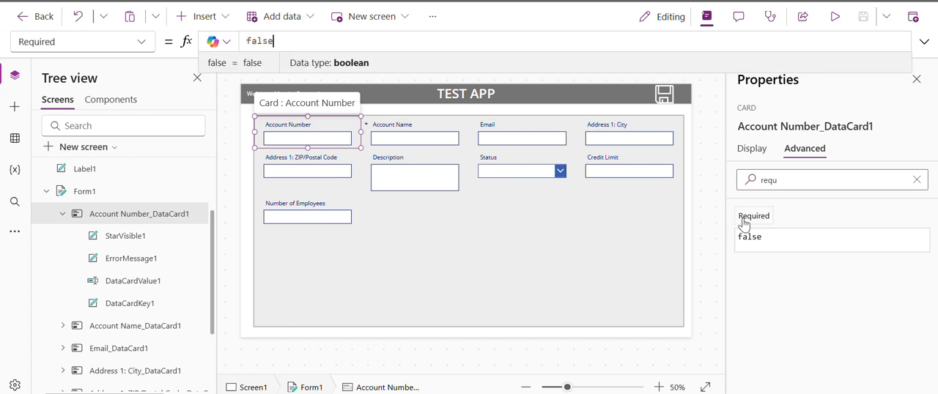
double_click(260, 42)
text(true)
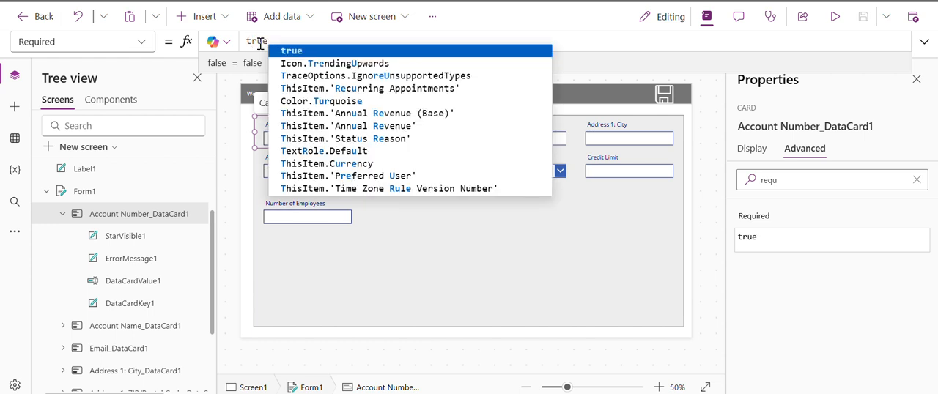
click(423, 50)
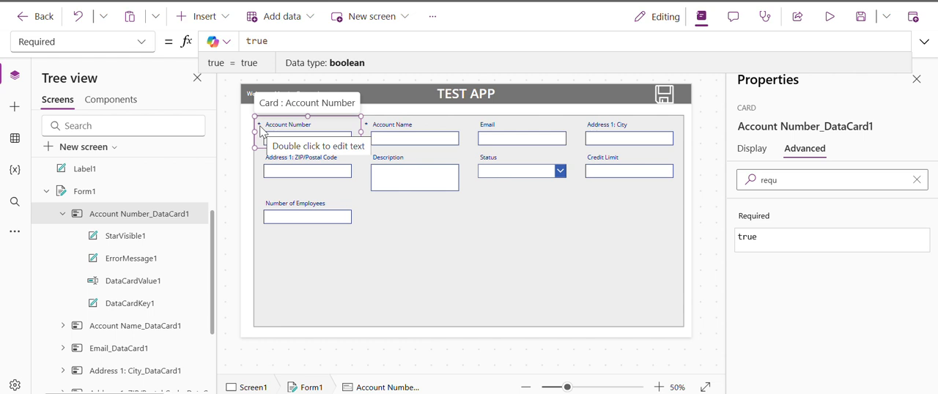
Try a red fill on the Account Number card and reset the fill to transparent RGBA(0, 0, 0, 0).
click(752, 149)
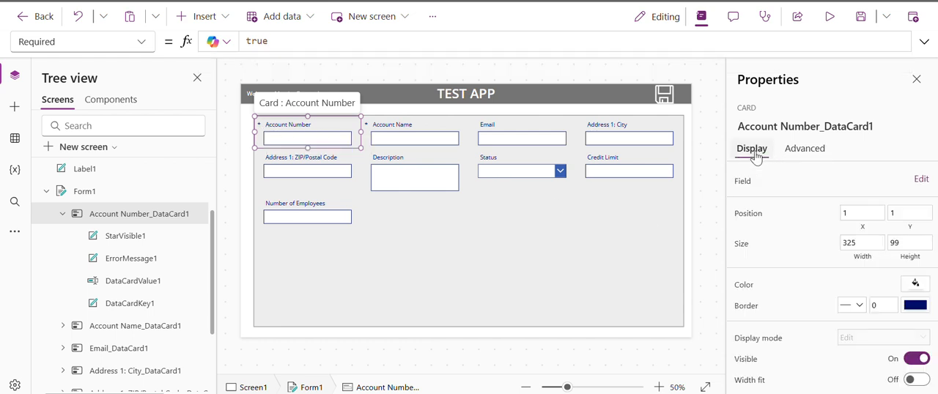
click(743, 285)
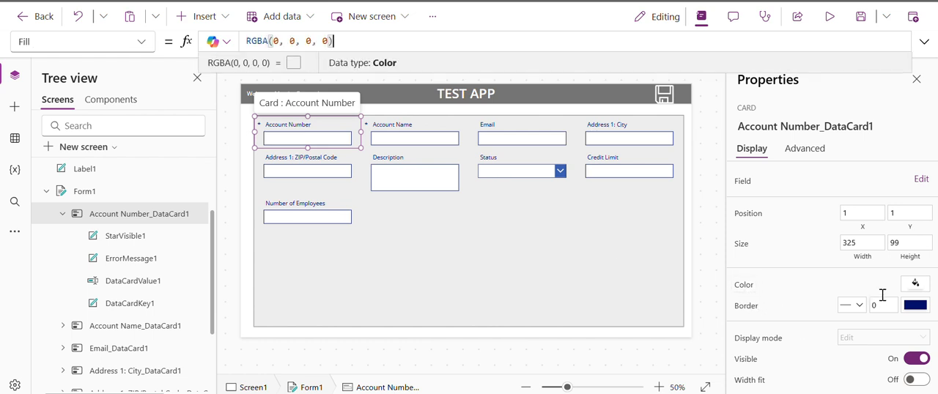
click(920, 288)
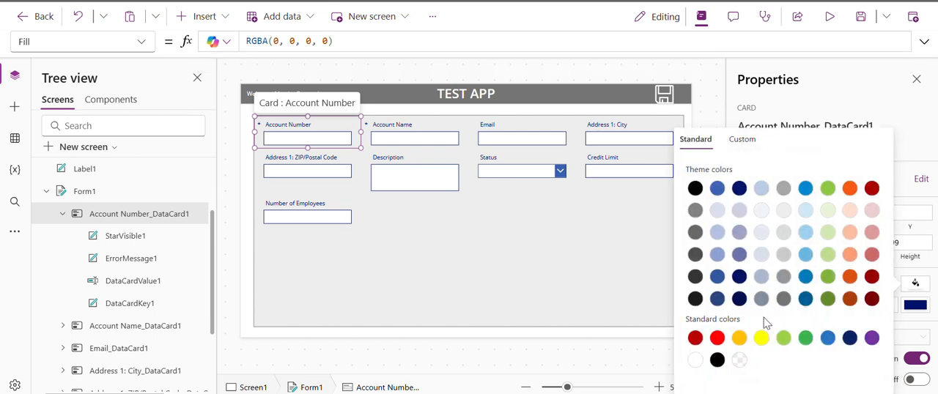
click(718, 338)
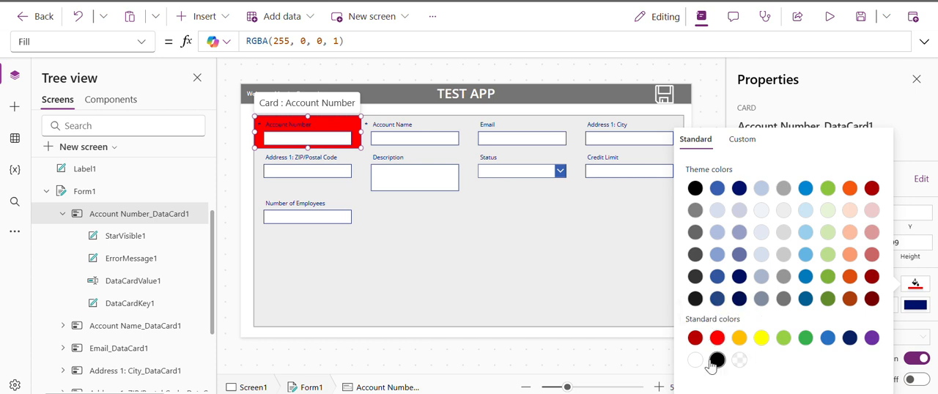
click(741, 361)
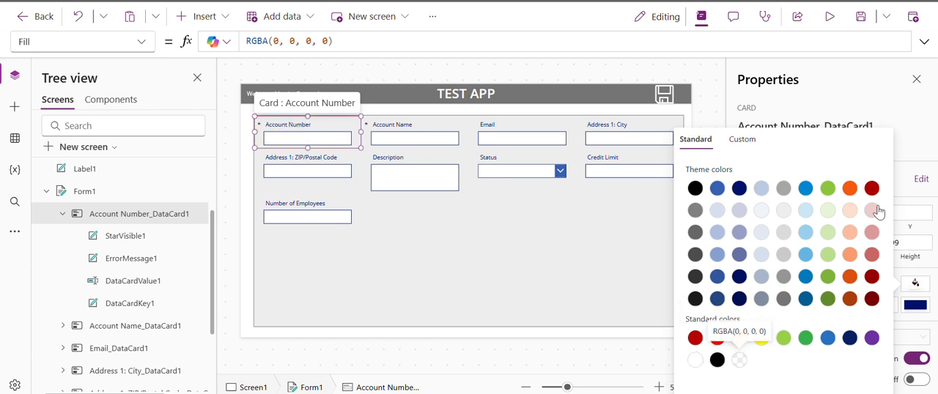
click(927, 160)
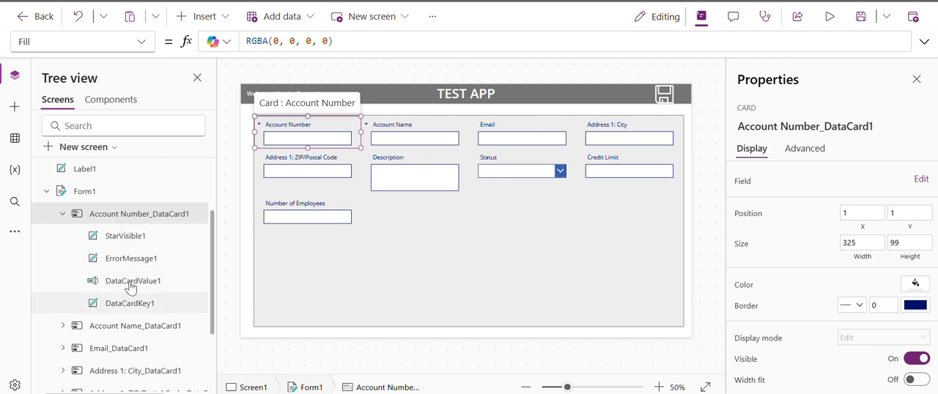
Examine the star, error message, value and key controls inside the Account Number card along with their formulas.
click(126, 239)
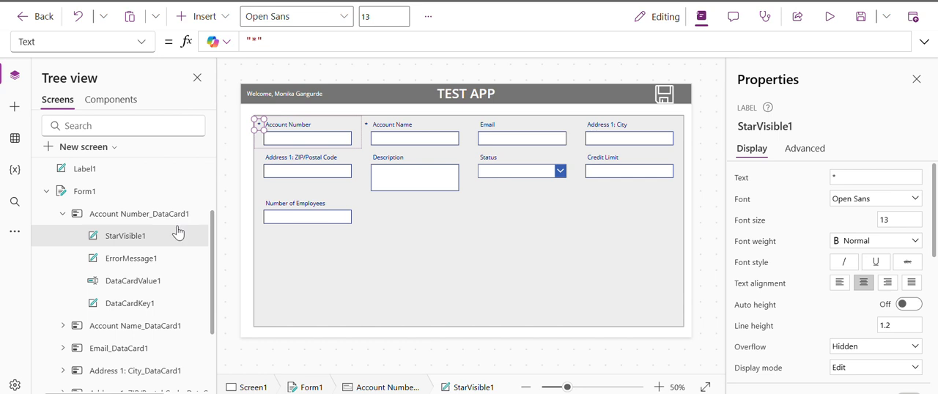
click(138, 262)
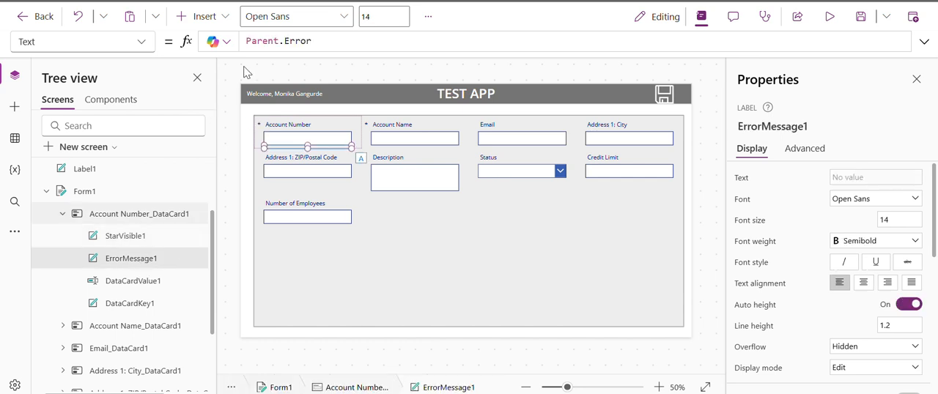
click(317, 43)
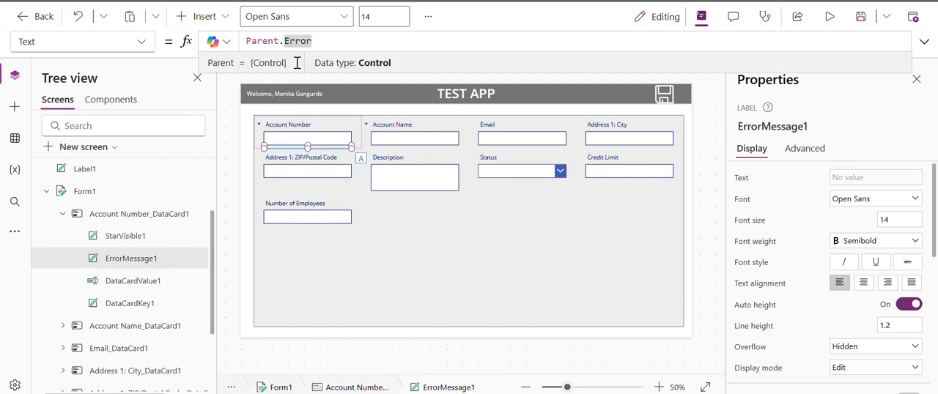
click(123, 287)
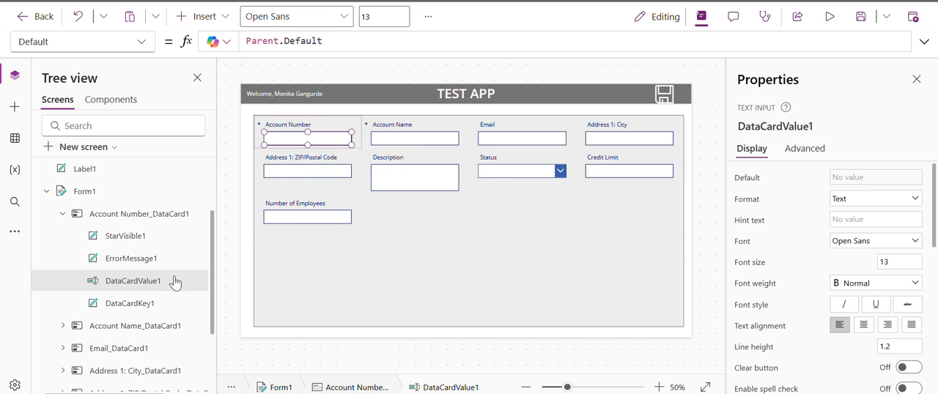
click(129, 311)
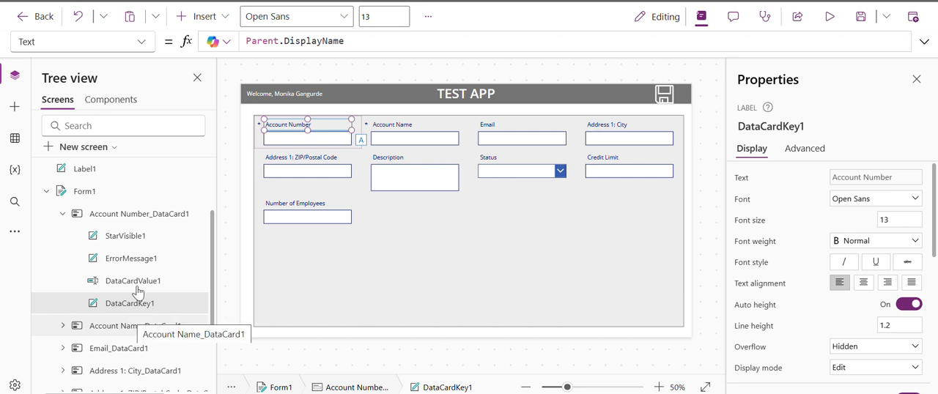
Set the text color of StarVisible1 in the Account Number card to red, RGBA(255, 0, 0, 1).
click(144, 243)
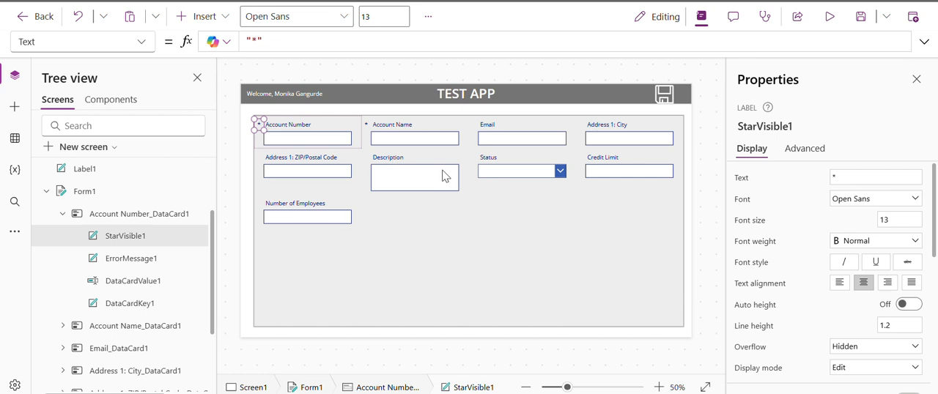
scroll(850, 322, down, 2)
scroll(849, 322, down, 4)
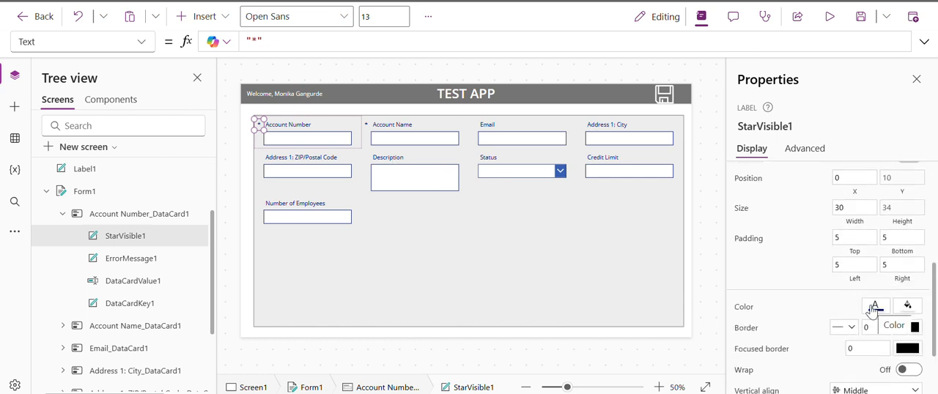
click(876, 308)
click(864, 297)
click(746, 313)
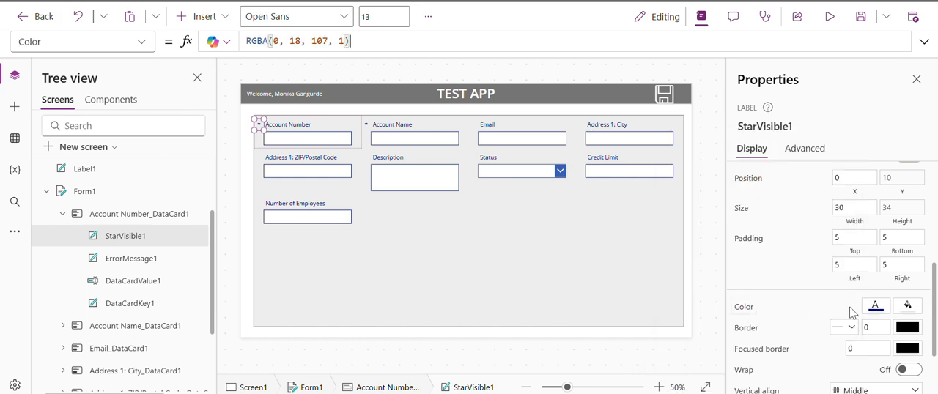
click(875, 308)
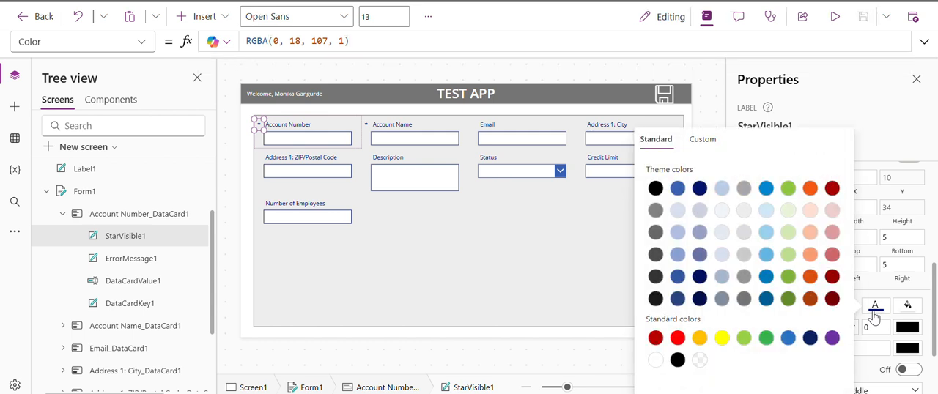
click(677, 339)
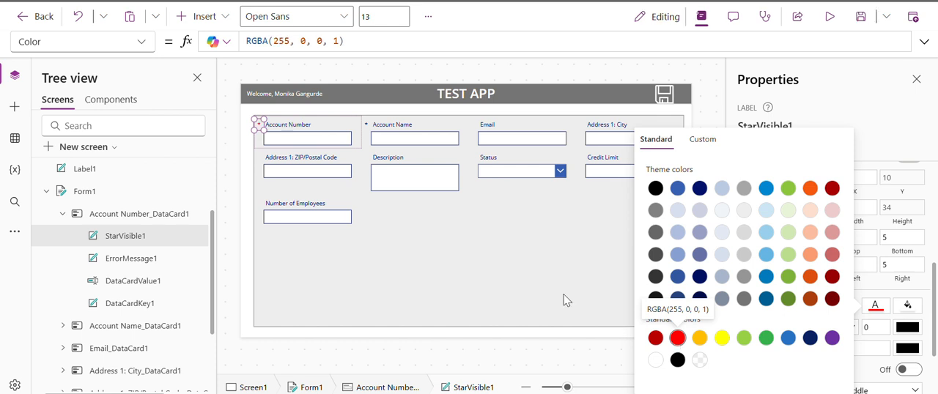
Comment out the Parent.Error formula in the Text property of ErrorMessage1 in the Account Number card.
click(164, 264)
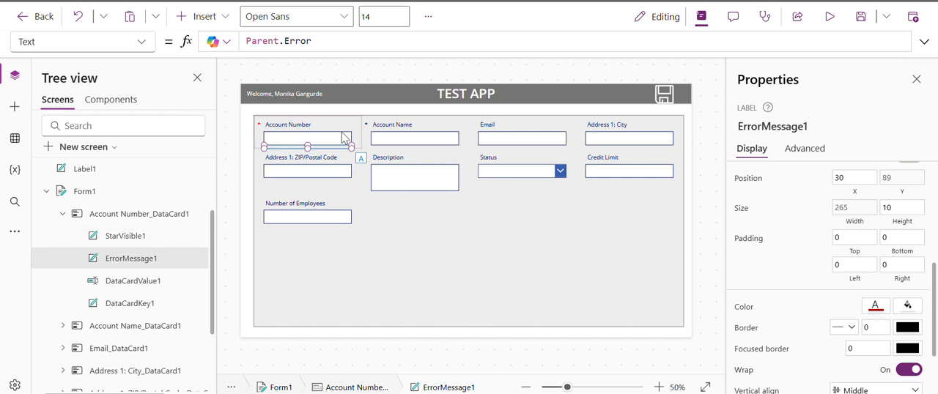
click(923, 42)
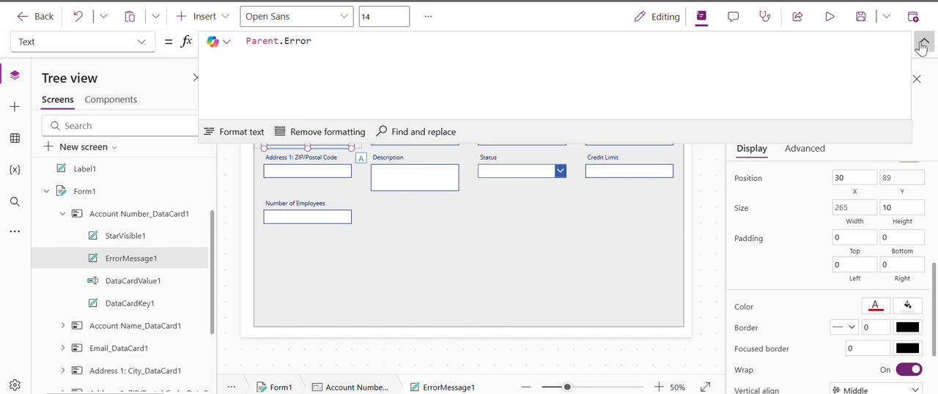
click(252, 41)
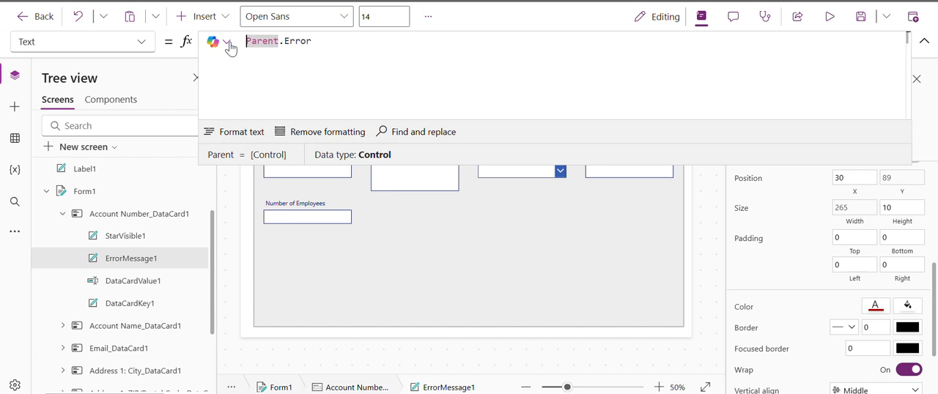
text(//)
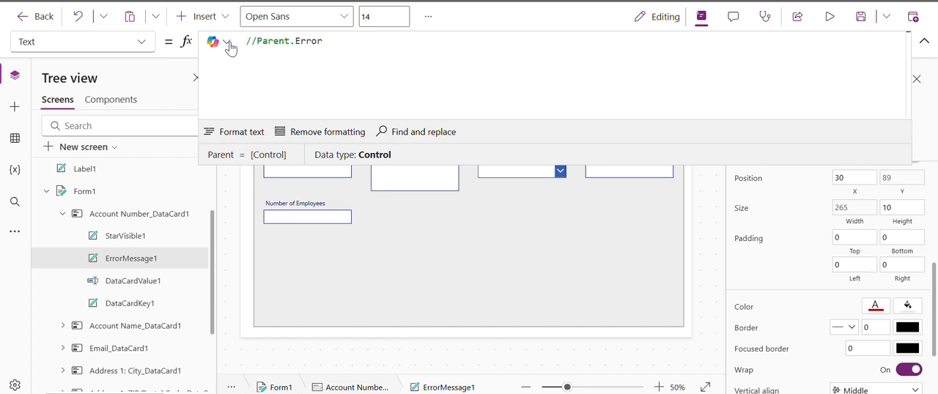
On a new line below the comment, start an If formula whose condition is IsBlank(DataCardValue1.Text).
click(348, 40)
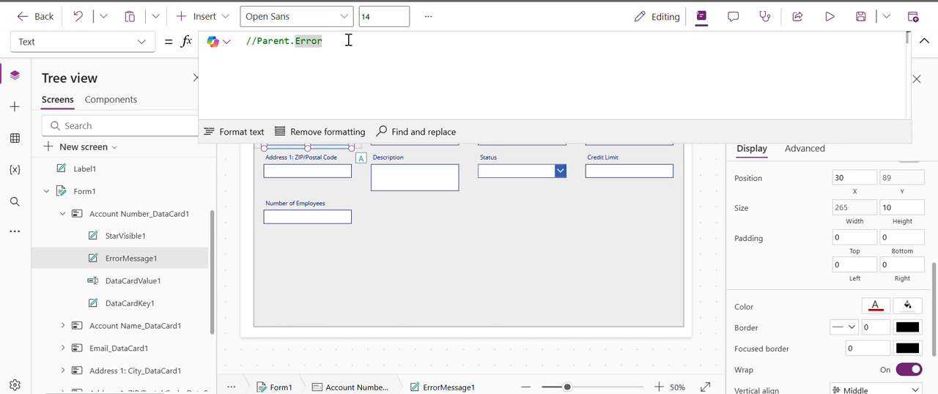
key(Return)
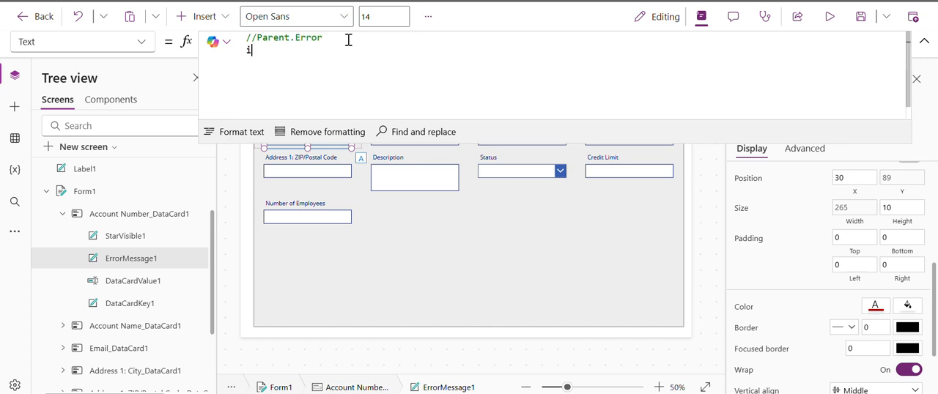
text(if)
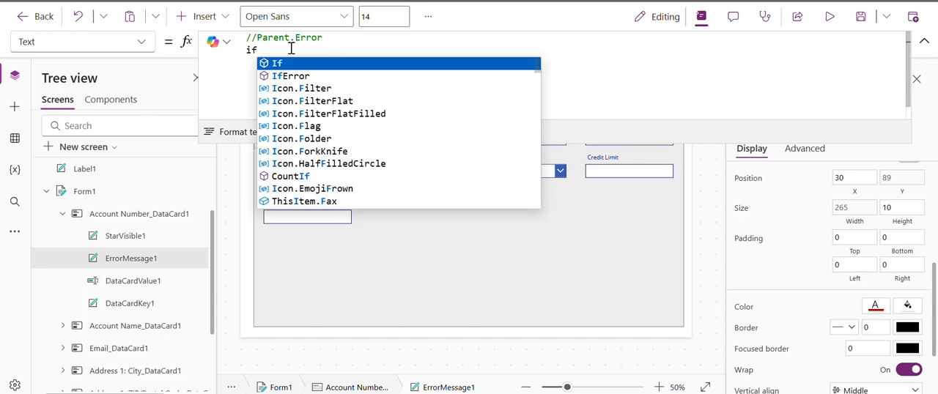
key(Tab)
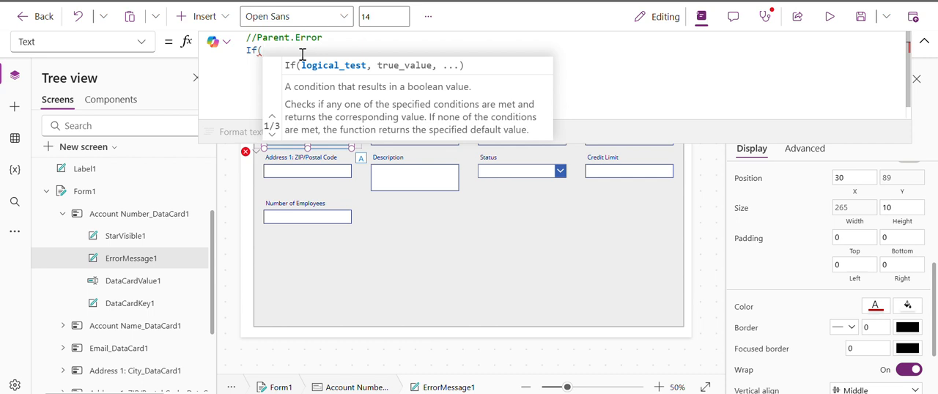
text(isblank)
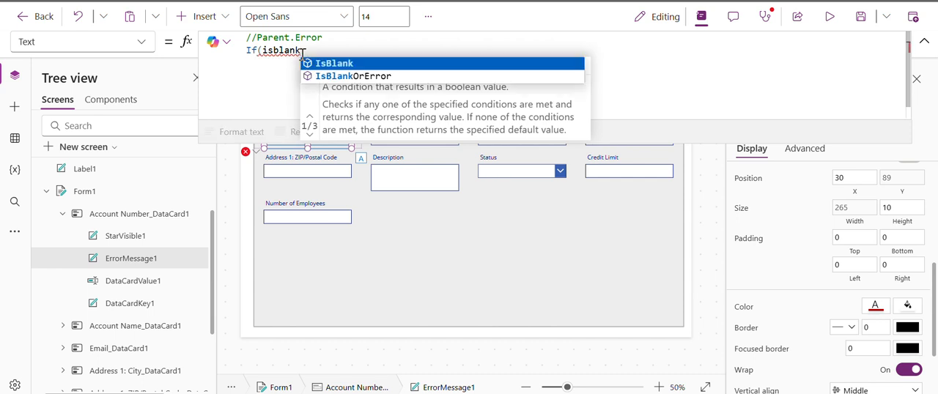
key(Tab)
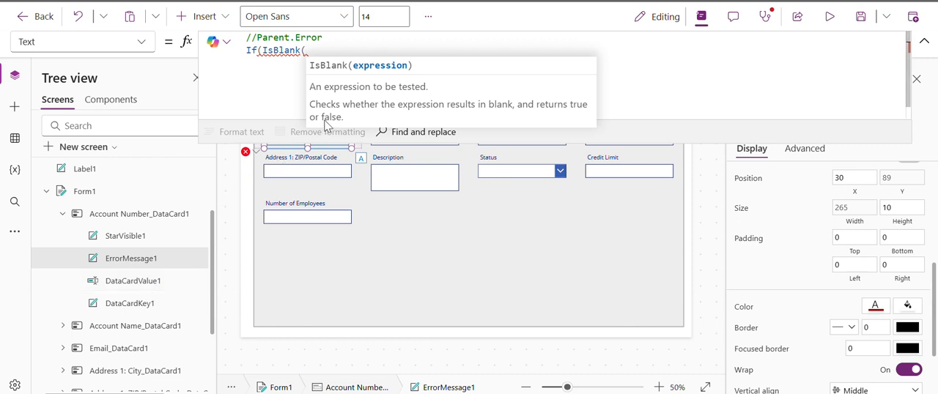
text(Datacrdavlaue)
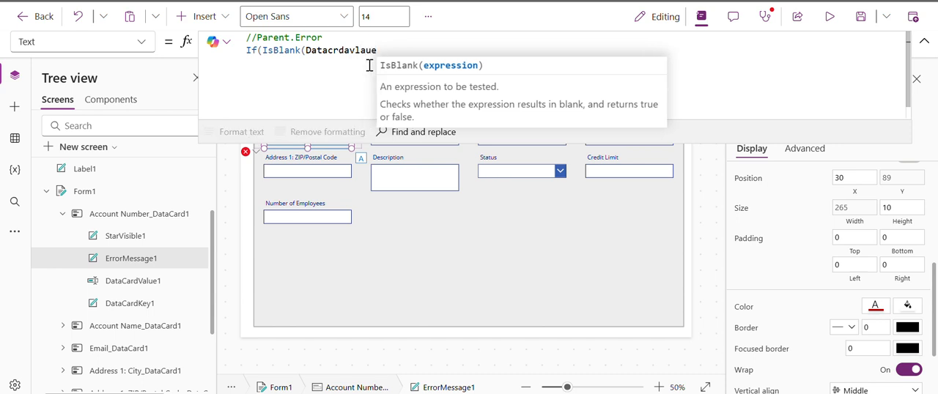
key(BackSpace)
key(BackSpace)
key(BackSpace)
key(BackSpace)
text(a)
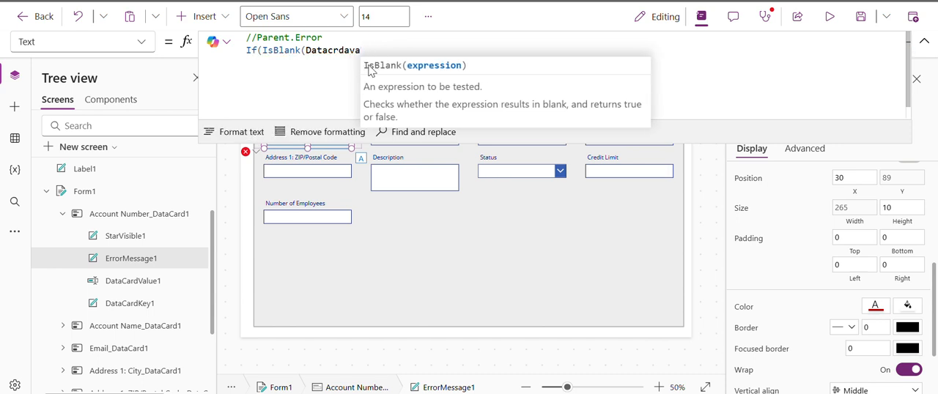
text(lue)
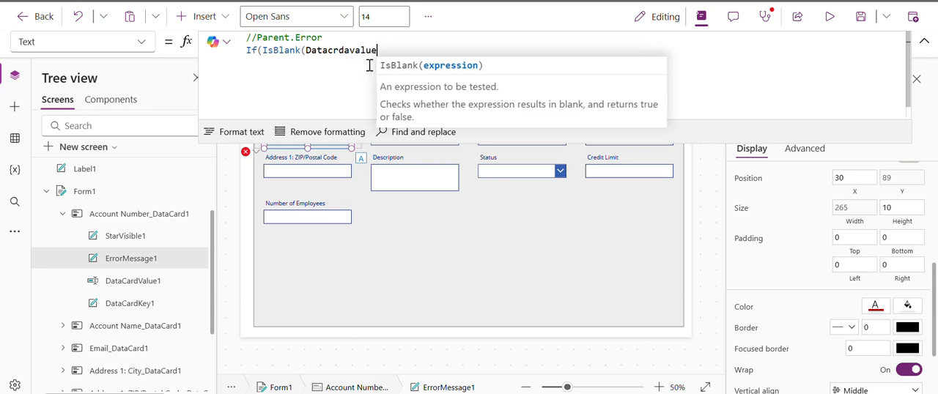
text(1)
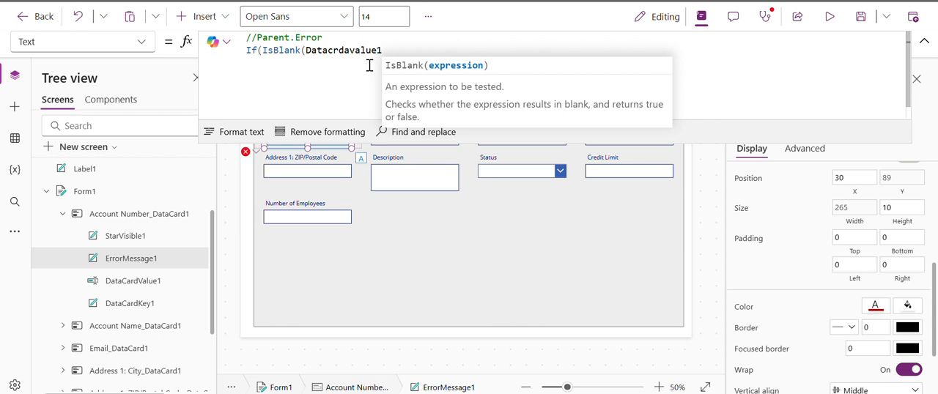
key(BackSpace)
key(BackSpace)
key(BackSpace)
key(BackSpace)
key(BackSpace)
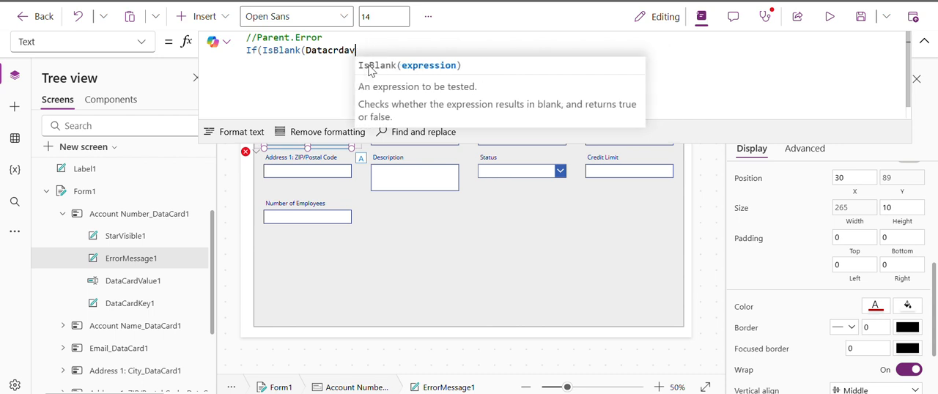
key(BackSpace)
key(BackSpace)
key(BackSpace)
key(BackSpace)
text(ard)
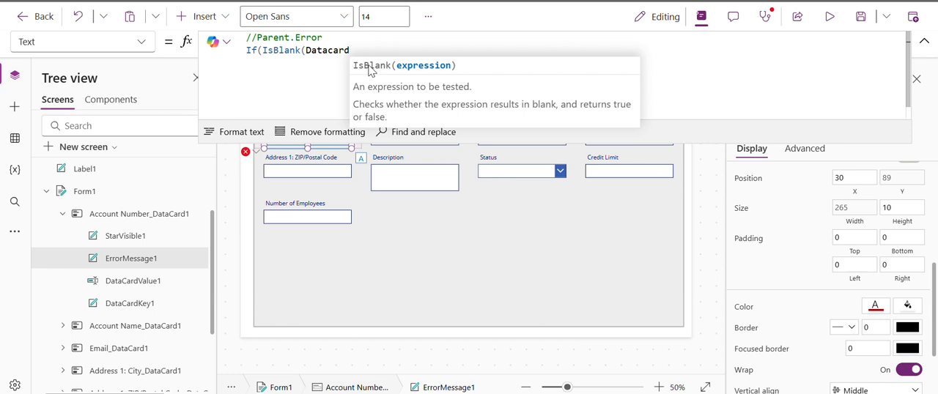
text(Value)
key(Tab)
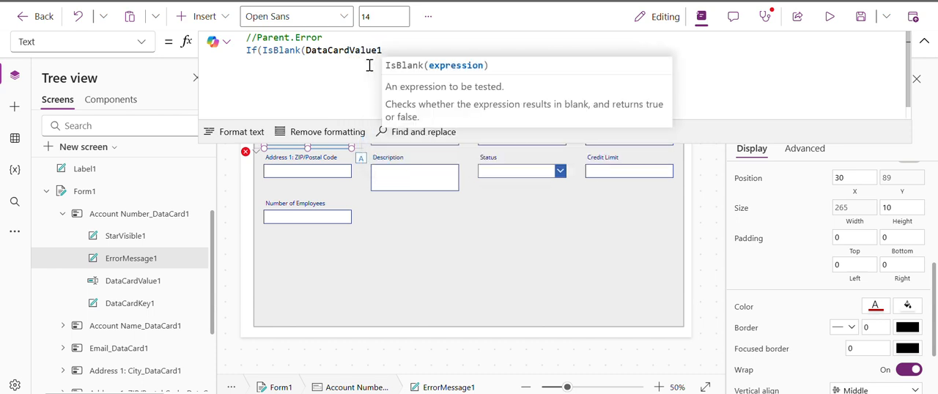
text(.)
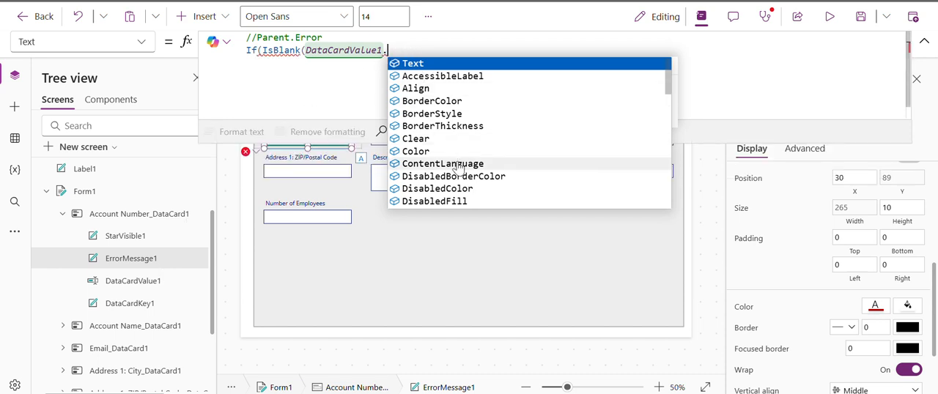
scroll(456, 165, down, 2)
scroll(456, 167, down, 1)
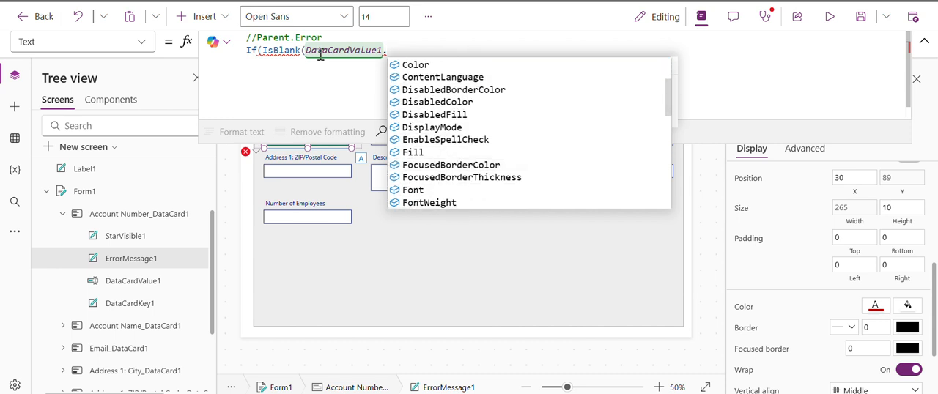
scroll(454, 136, up, 3)
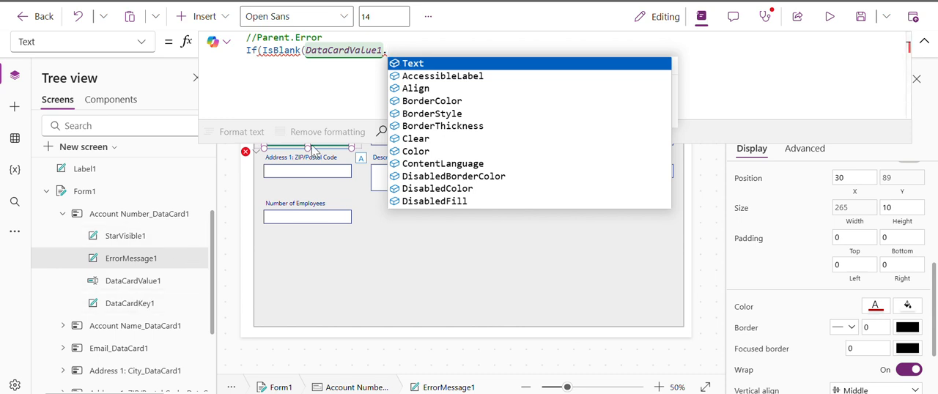
click(435, 65)
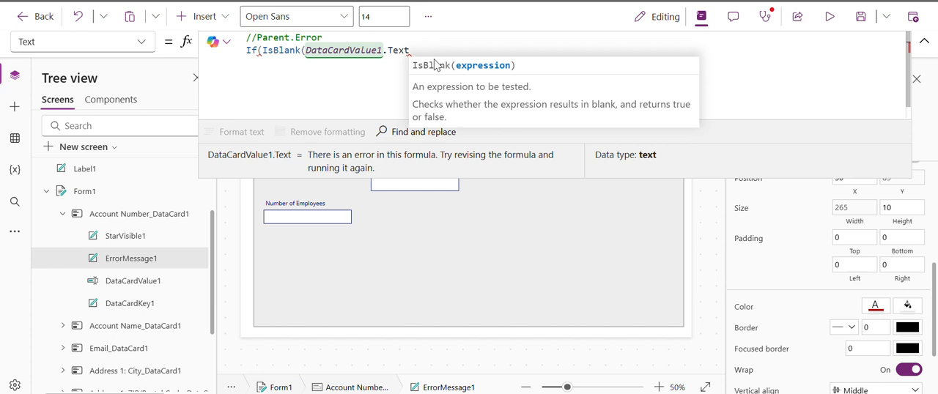
Complete the If formula to return "Please enter Account number" when the condition is true and an empty string "" otherwise.
text(),)
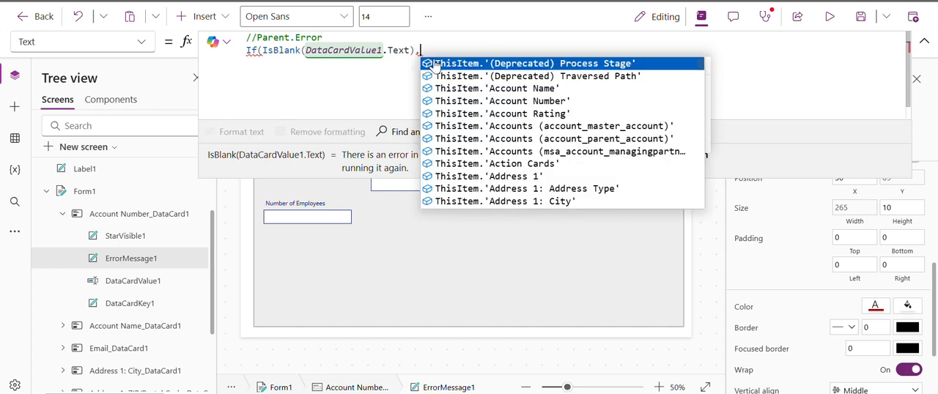
text("")
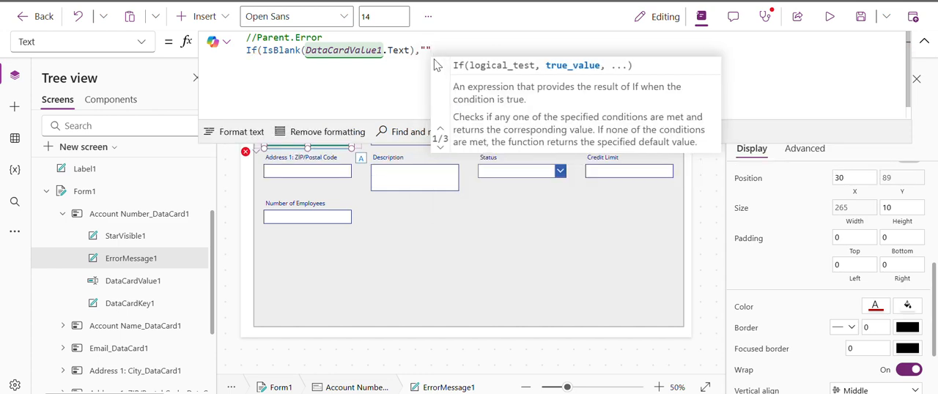
text(Please)
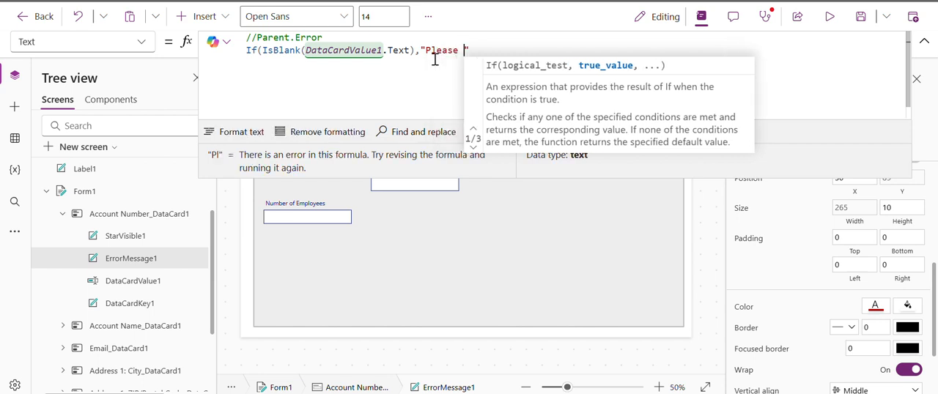
text( enter A)
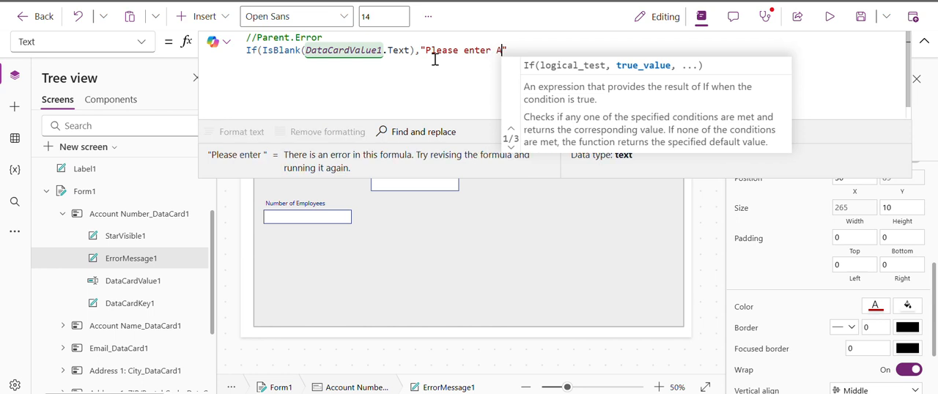
text(nnout)
key(BackSpace)
key(BackSpace)
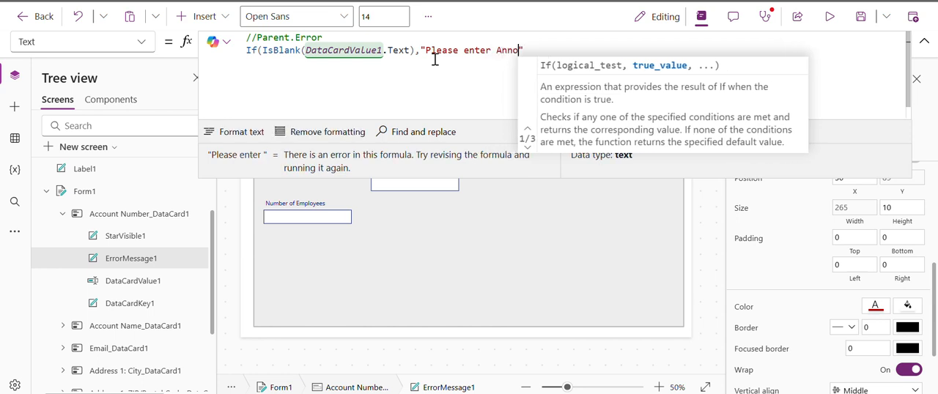
key(BackSpace)
key(BackSpace)
key(BackSpace)
text(ccount )
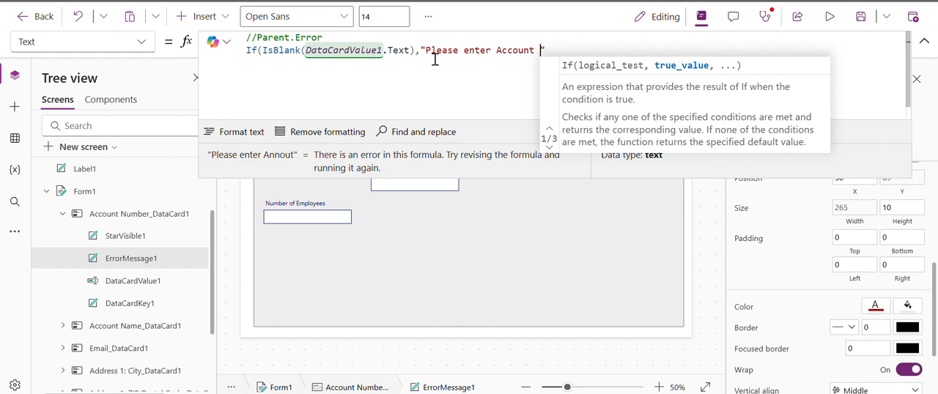
text(number")
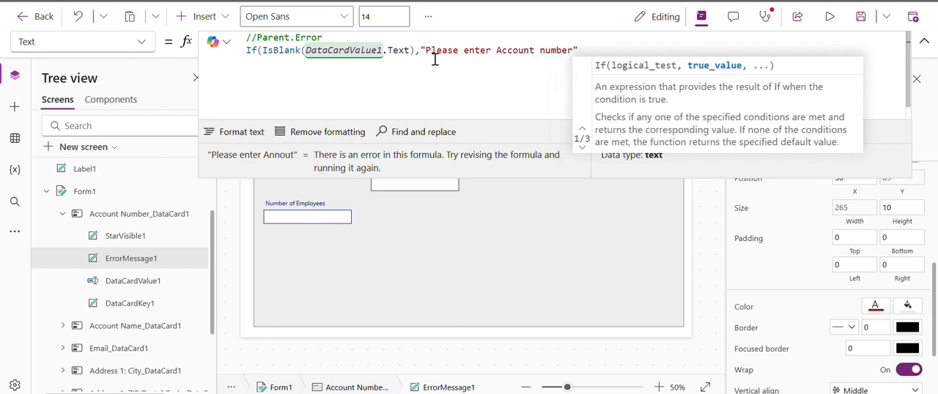
text(,")
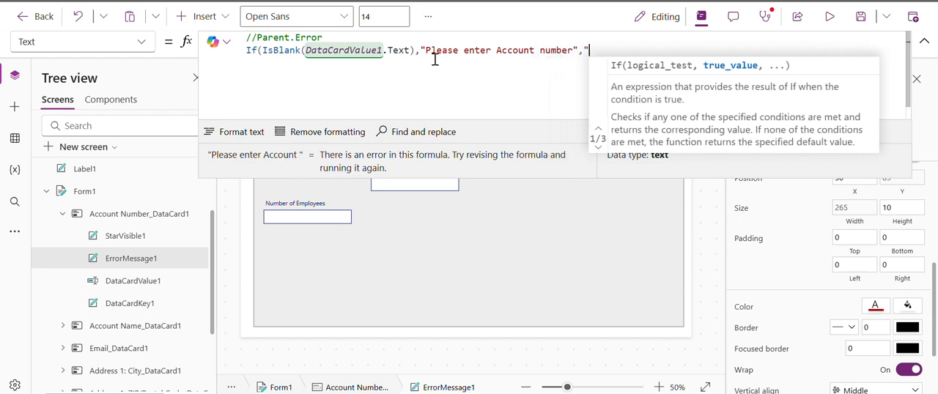
text("))
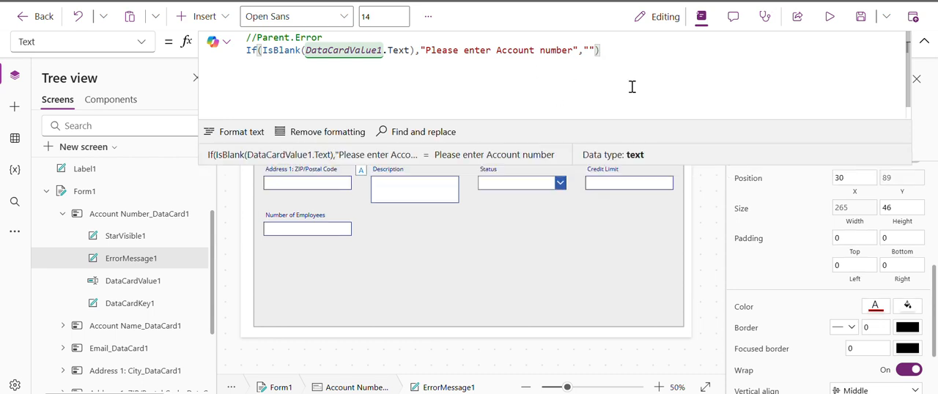
click(924, 42)
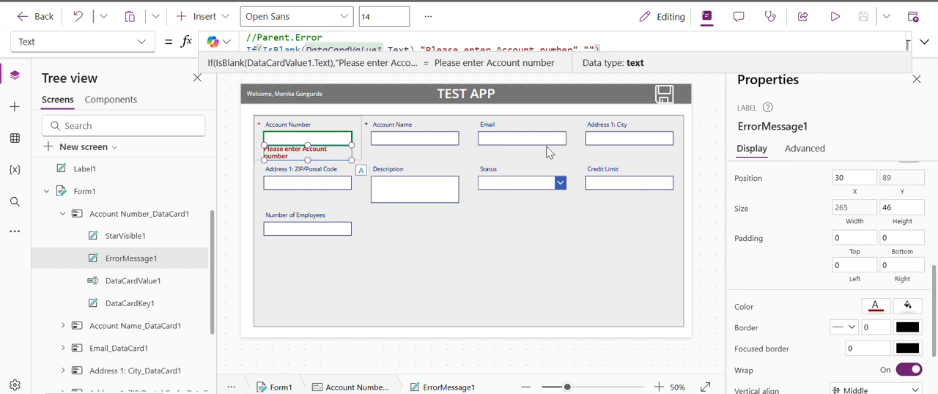
Preview the app, check the error message at the empty Account Number field, and return to the editor.
click(835, 16)
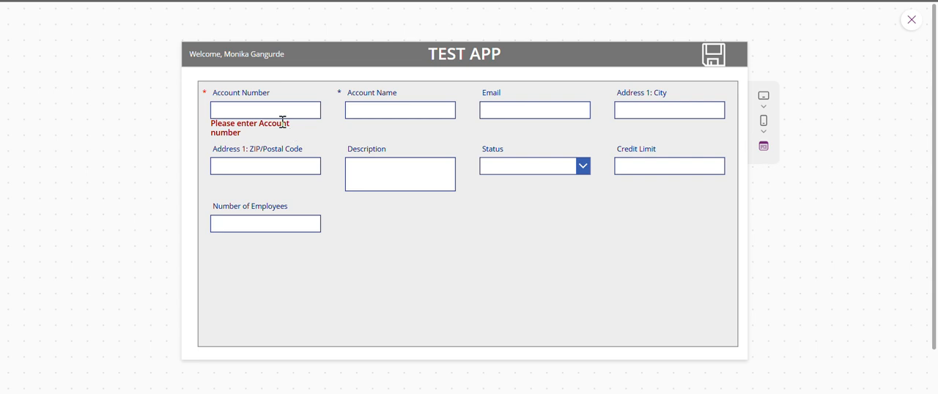
click(262, 108)
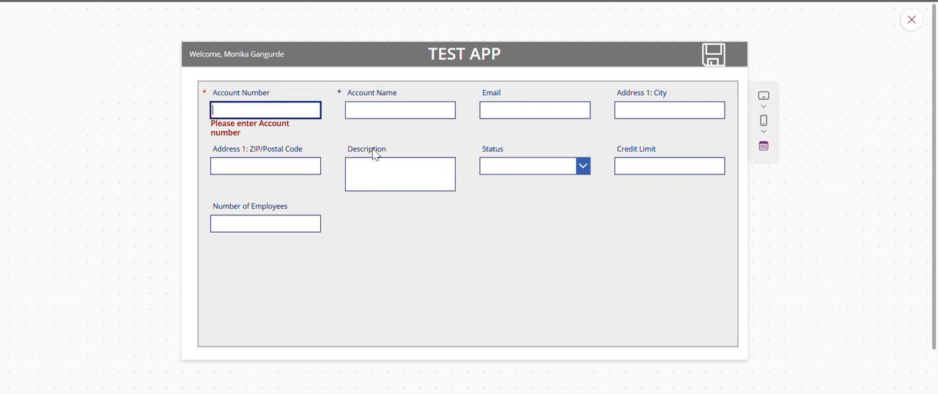
click(912, 21)
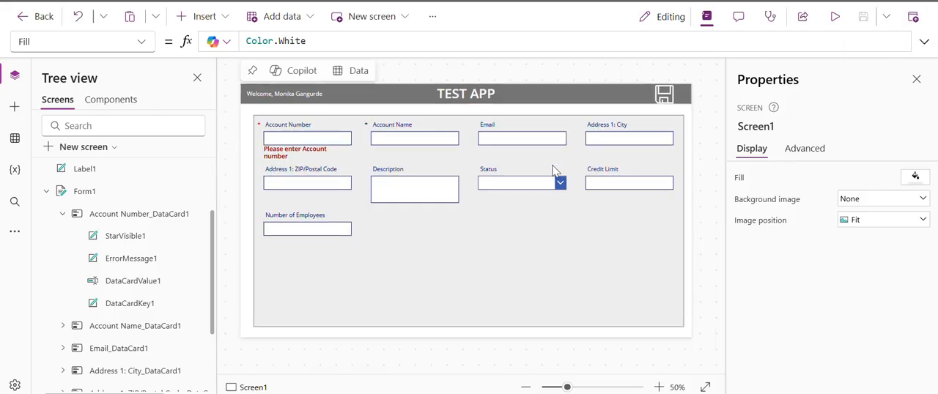
Add the Last Date Included in Campaign field to Form1, finding it with the search term "date".
click(511, 274)
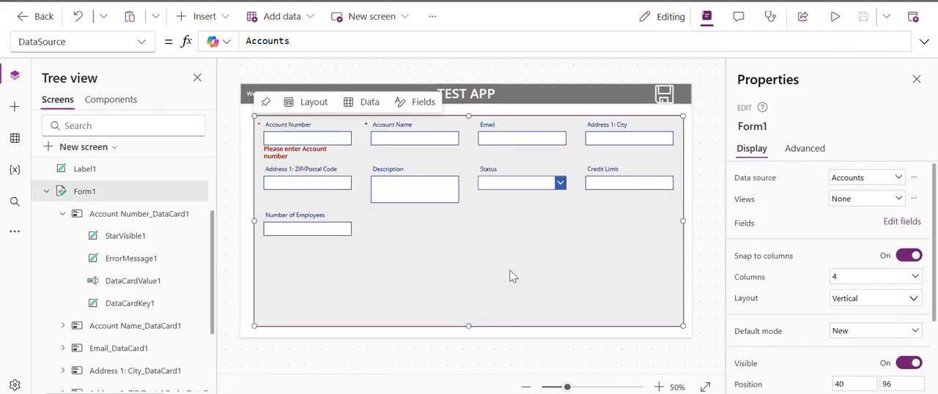
click(903, 224)
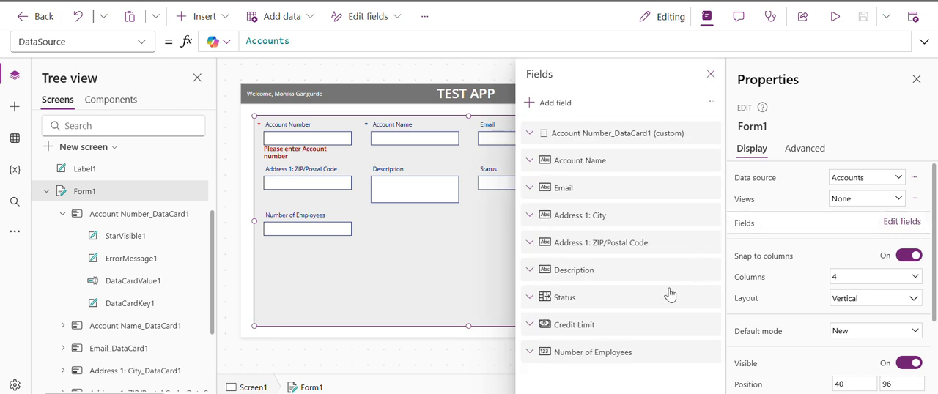
click(549, 102)
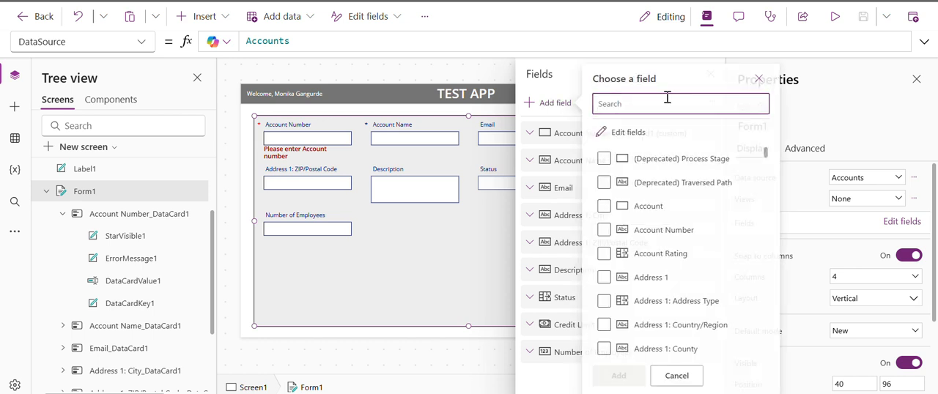
text(date)
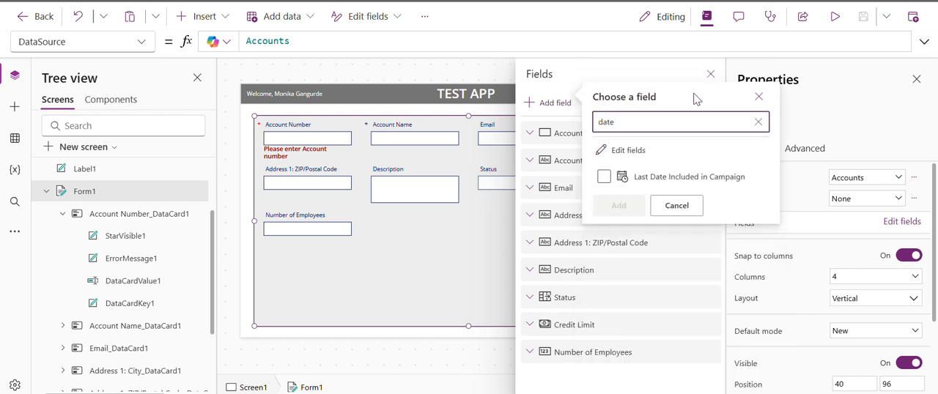
click(675, 181)
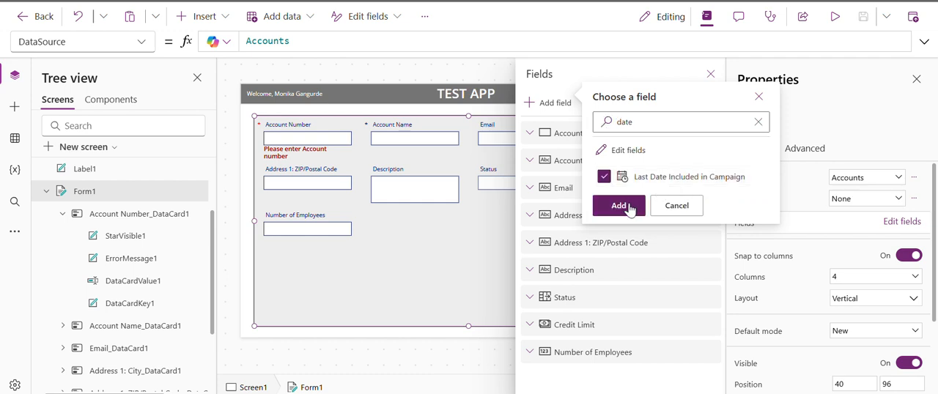
click(619, 205)
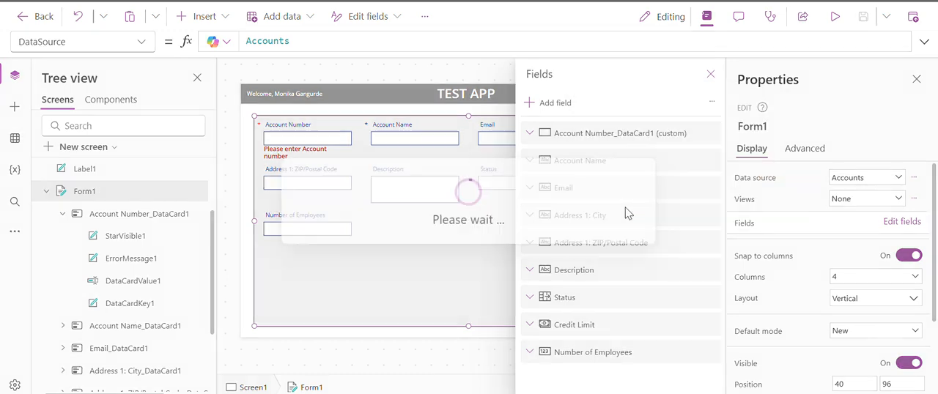
click(711, 70)
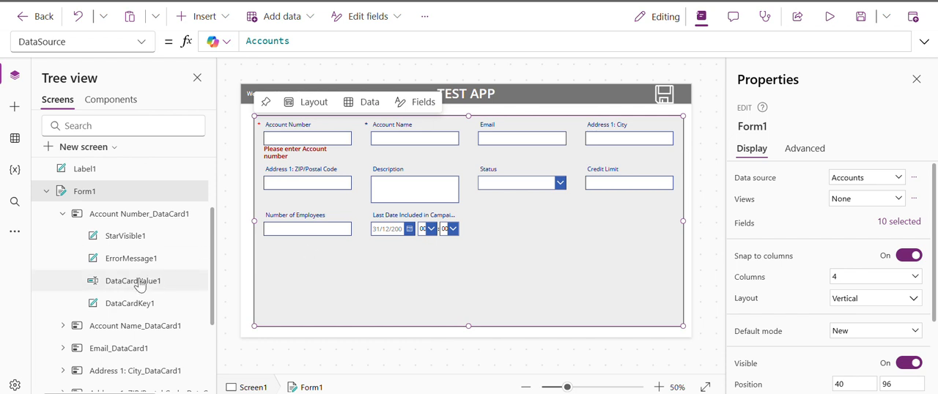
Examine each control inside the Last Date Included in Campaign card, from StarVisible10 through the minute, separator, hour and date controls to DataCardKey10.
scroll(139, 275, down, 3)
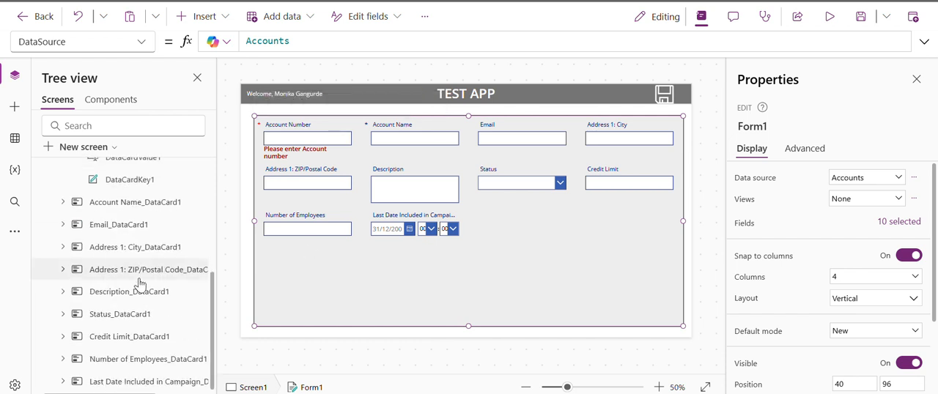
click(412, 231)
scroll(160, 264, down, 4)
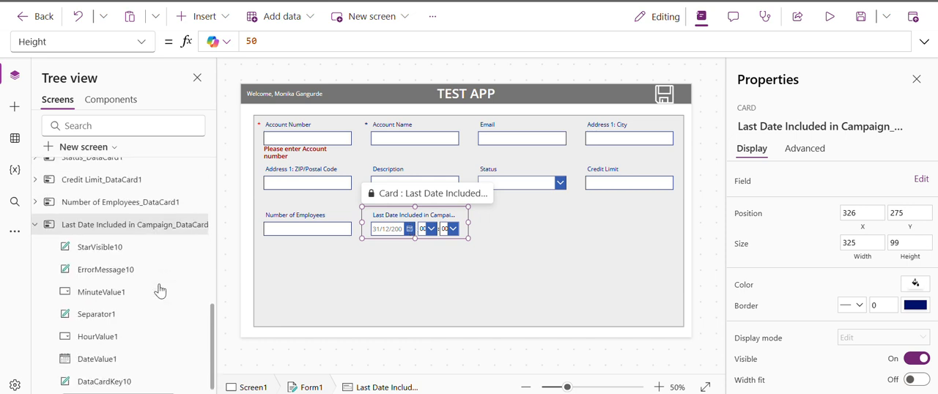
scroll(160, 291, right, 1)
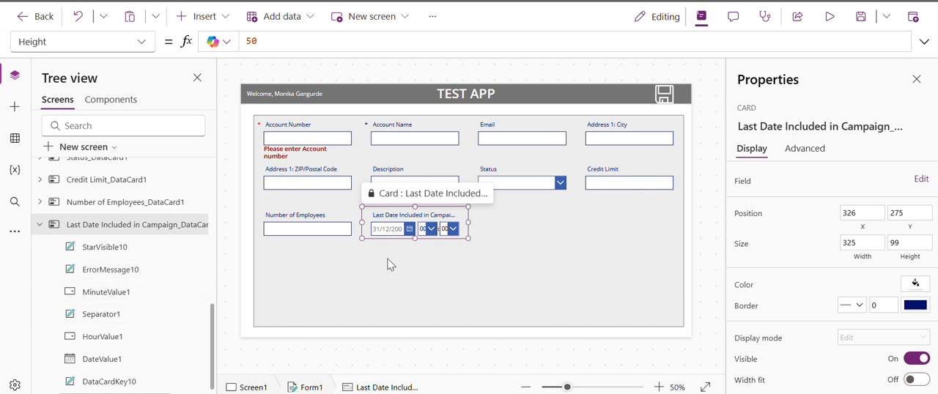
click(110, 252)
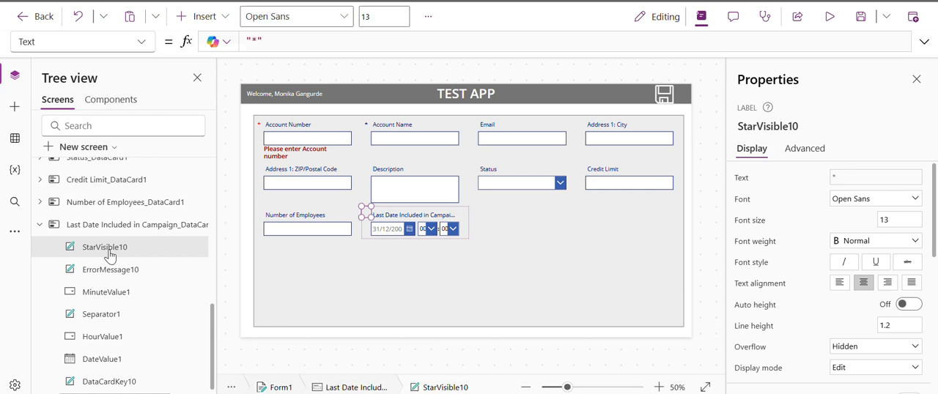
click(137, 271)
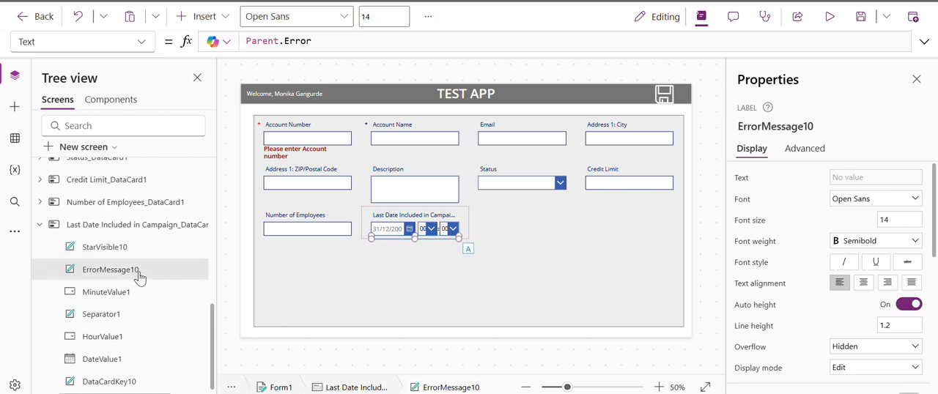
click(136, 301)
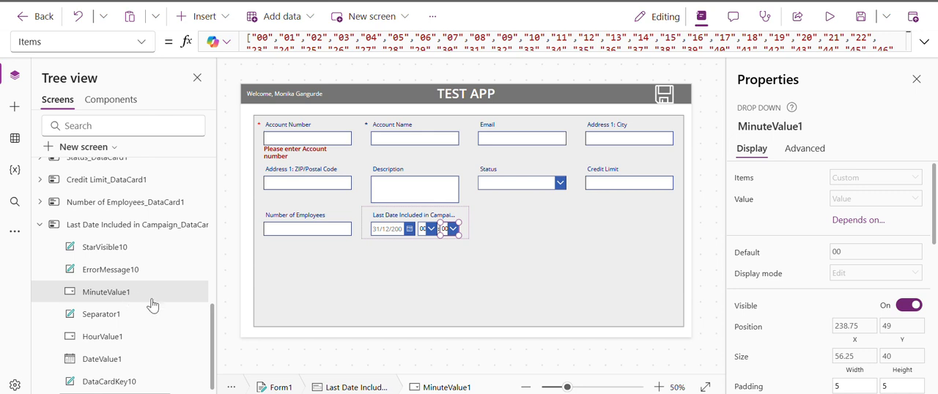
click(126, 315)
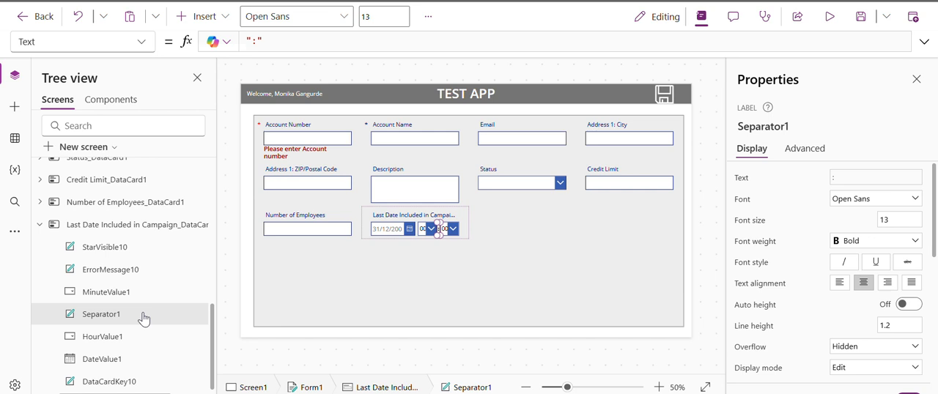
click(101, 351)
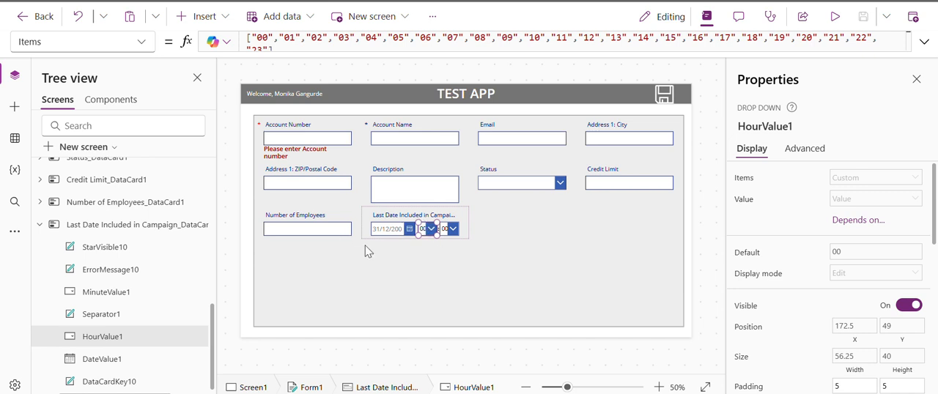
click(115, 359)
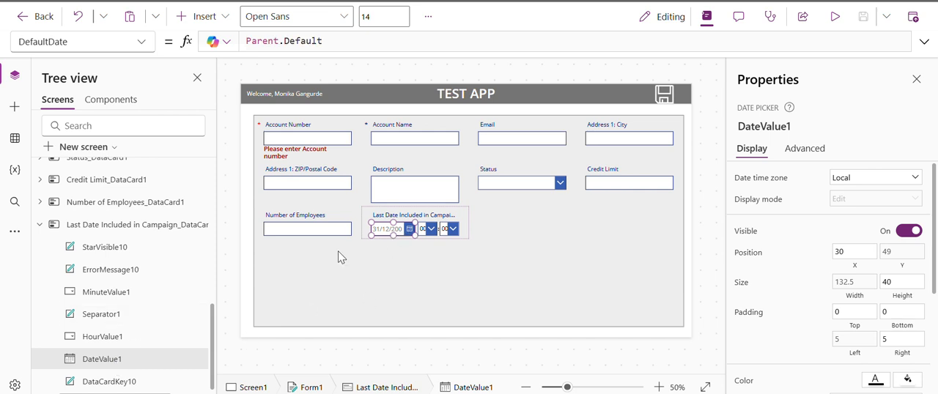
click(144, 385)
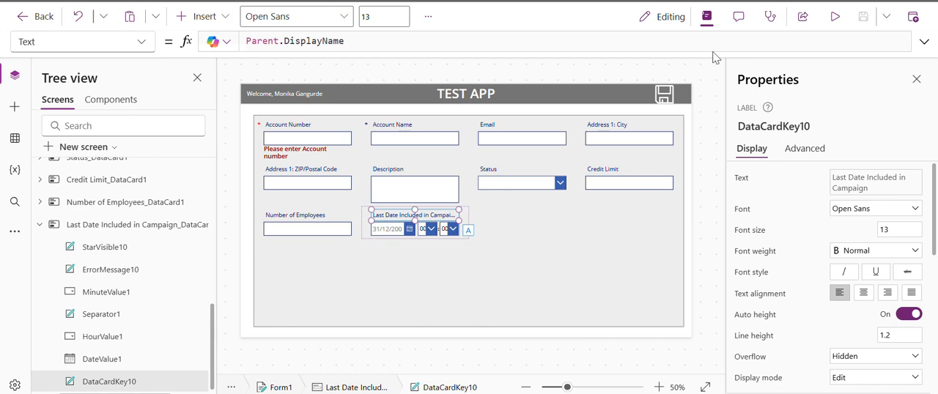
Preview the app, check the hour and minute choices of the Last Date Included in Campaign field, and return to the editor.
click(835, 16)
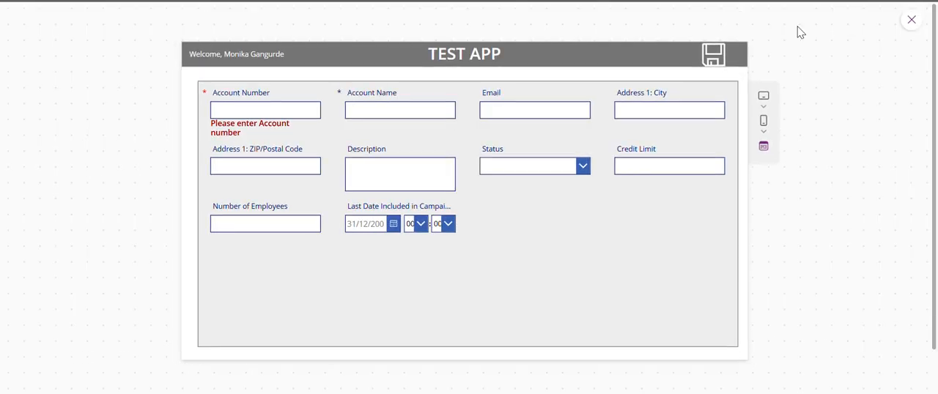
click(420, 229)
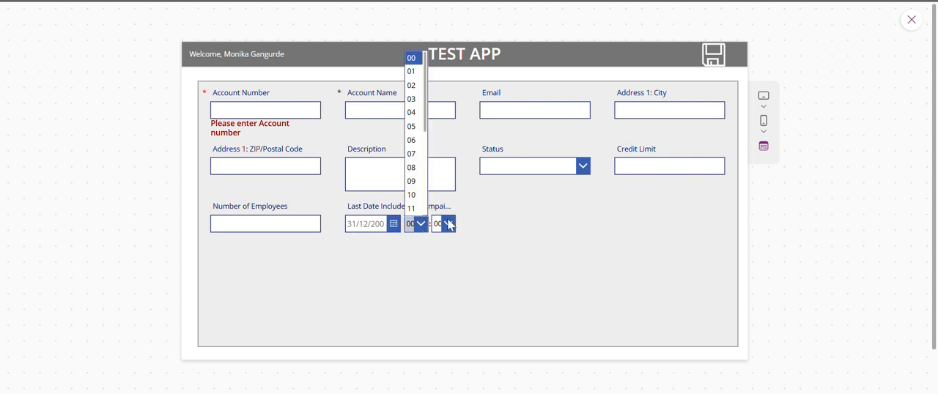
click(449, 226)
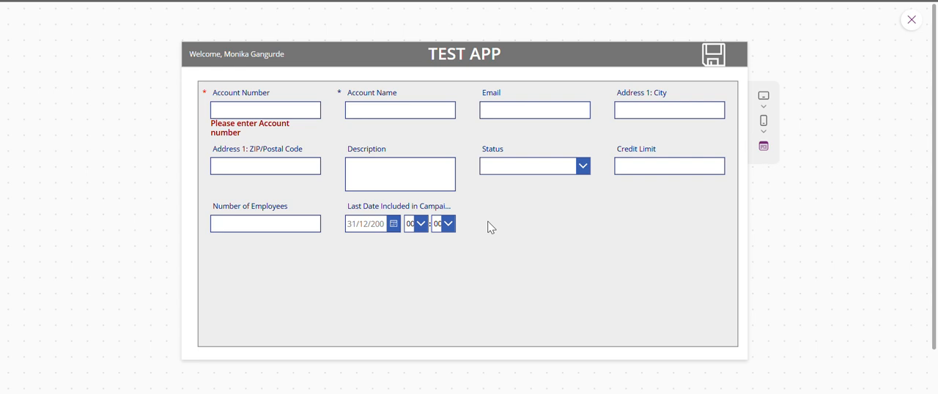
click(445, 231)
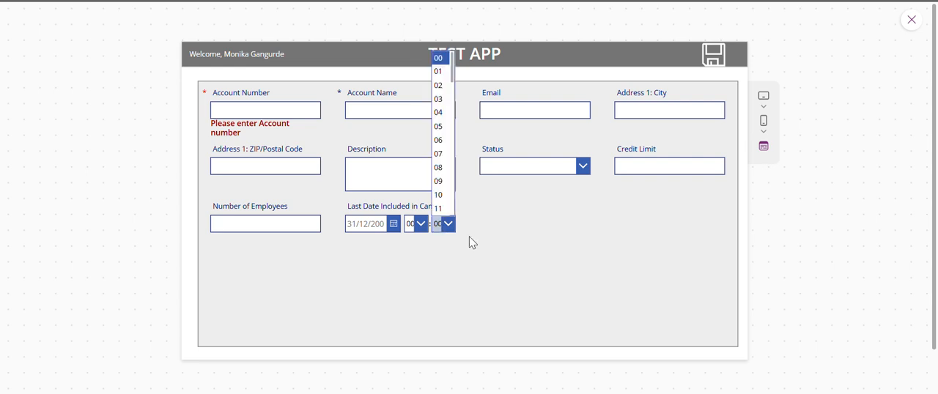
click(469, 237)
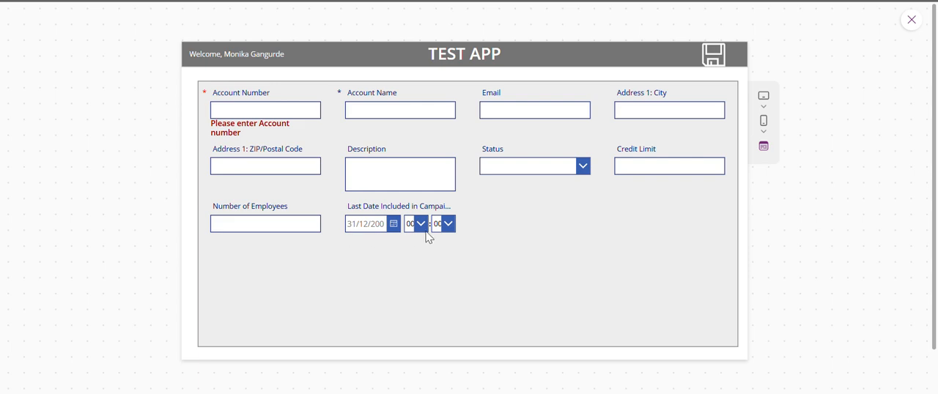
click(916, 24)
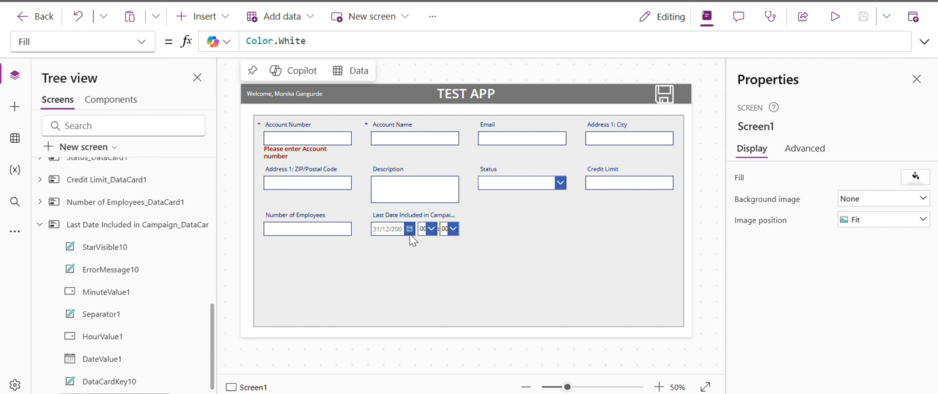
Select ErrorMessage10 in the Last Date Included in Campaign card, view its Text formula, and unlock the card for property changes.
click(124, 276)
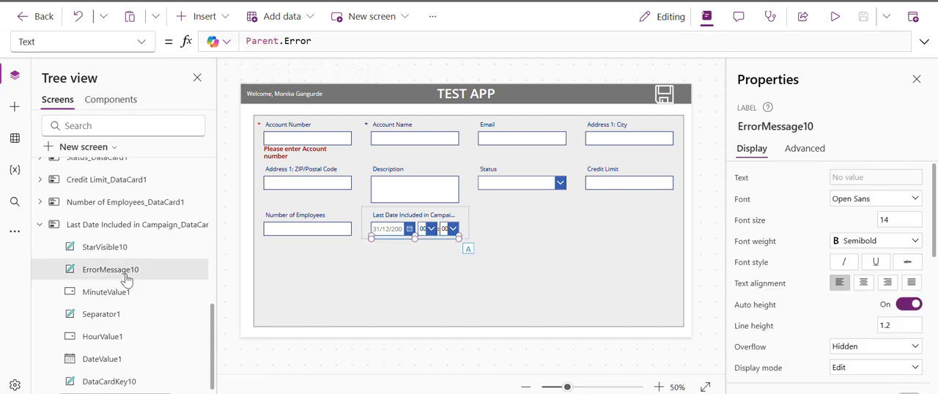
click(924, 41)
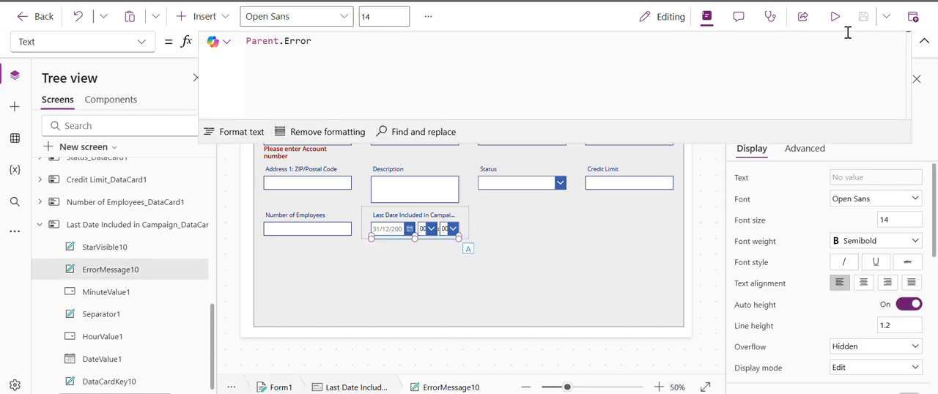
click(246, 44)
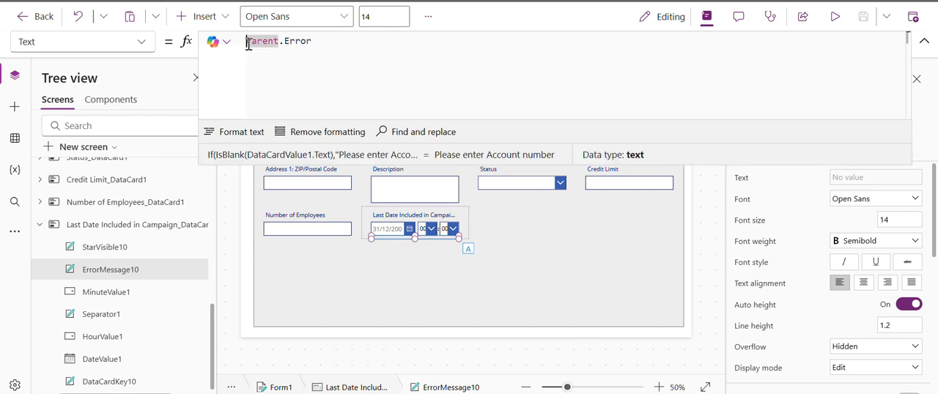
click(925, 41)
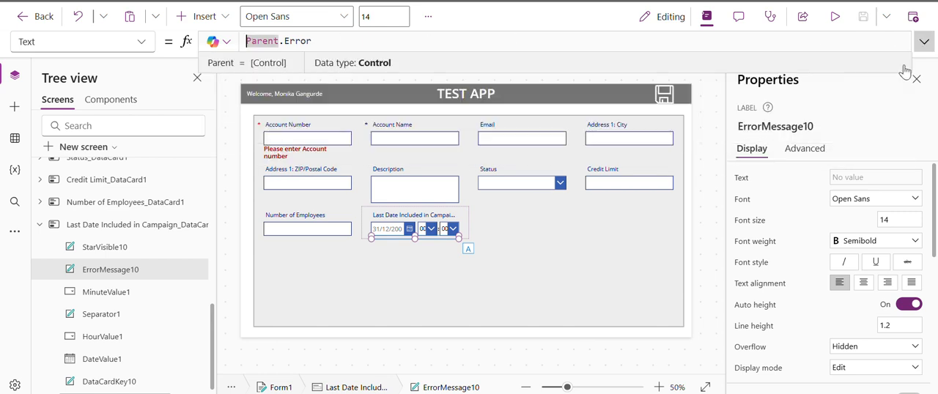
click(797, 150)
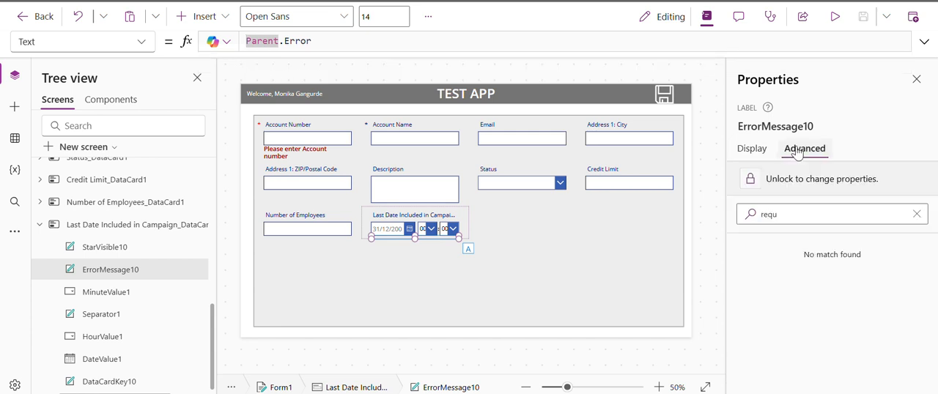
click(787, 184)
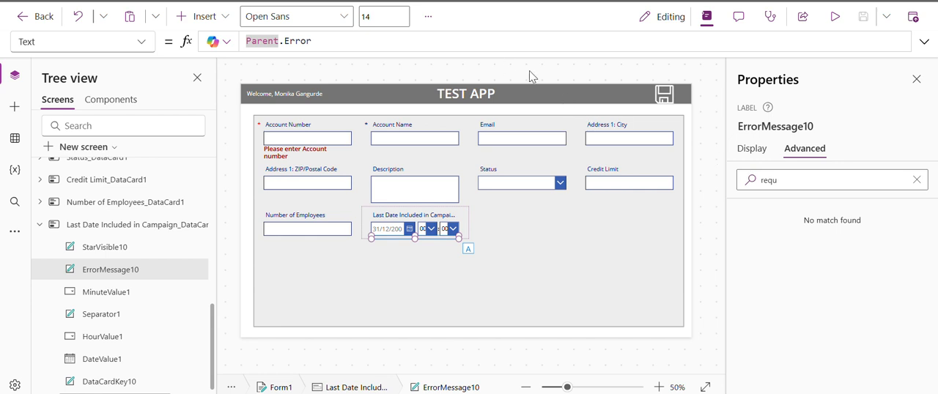
Set the Required property of the Last Date Included in Campaign card to true.
click(101, 229)
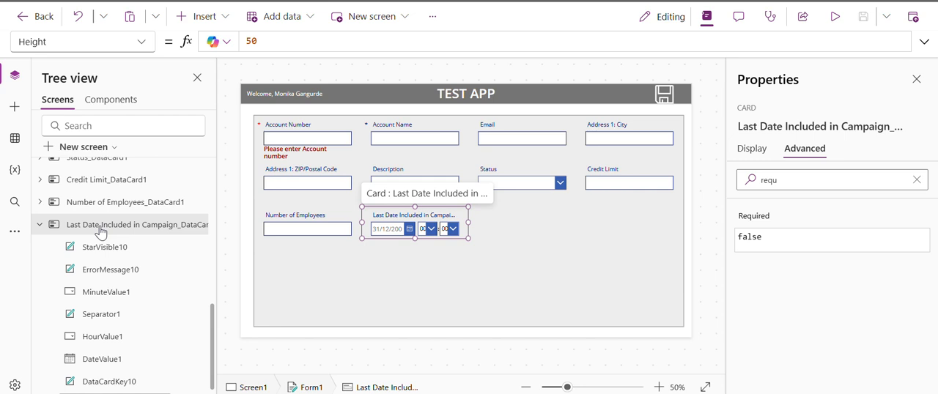
click(754, 221)
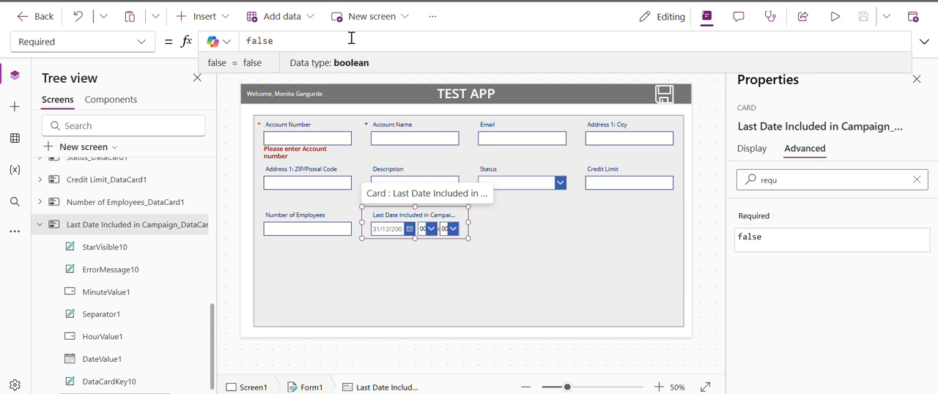
key(ctrl+a)
text(true)
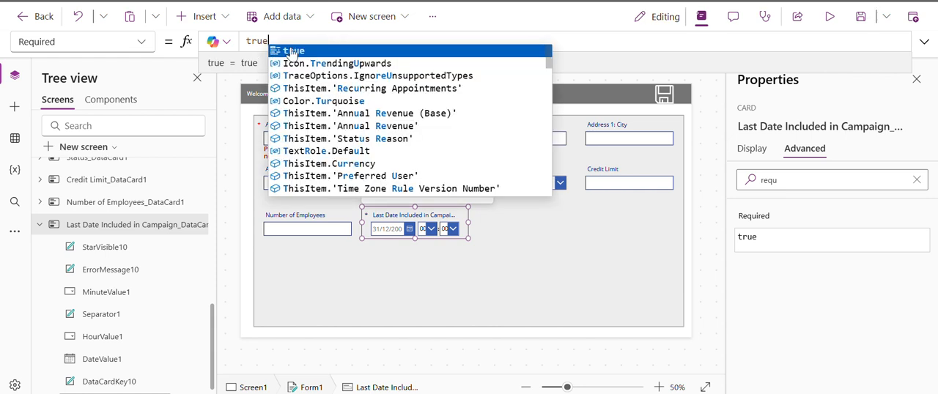
click(302, 51)
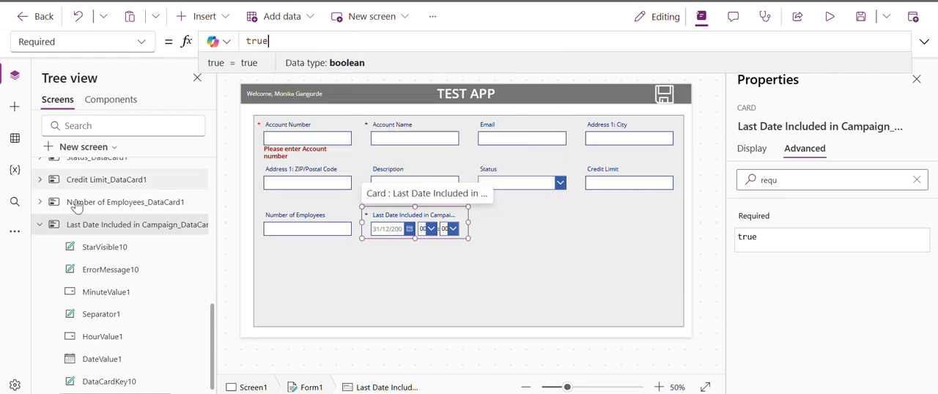
Set the text color of StarVisible10 in the Last Date Included in Campaign card to red from the standard colors.
click(126, 248)
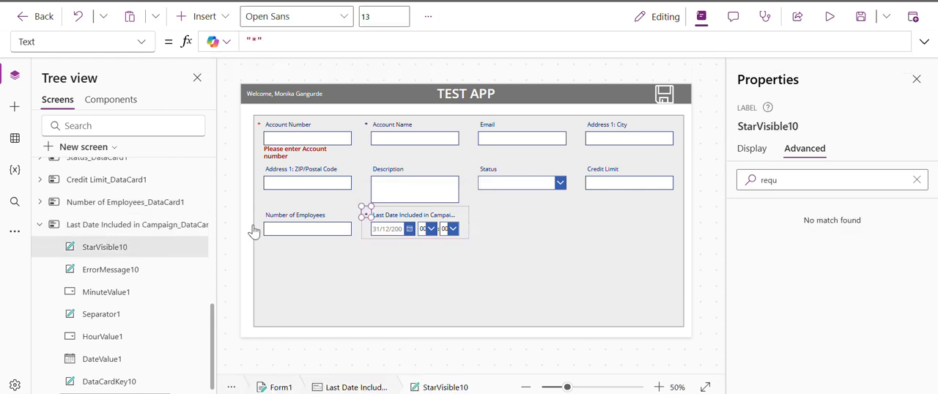
click(749, 152)
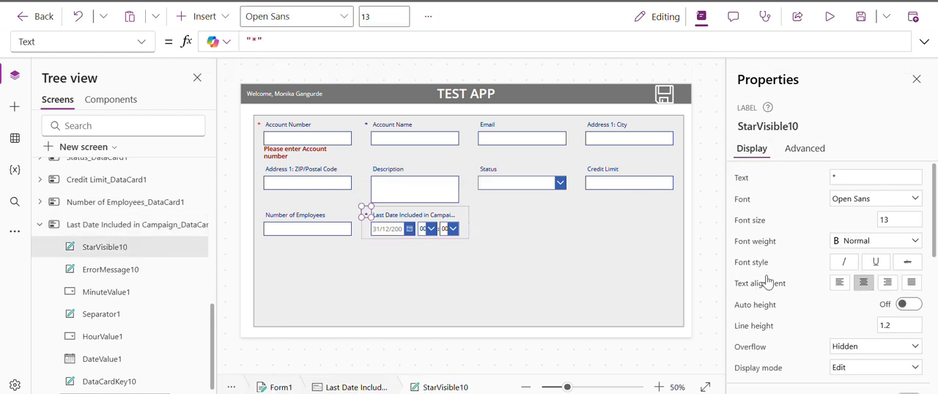
scroll(771, 300, down, 1)
scroll(775, 310, down, 5)
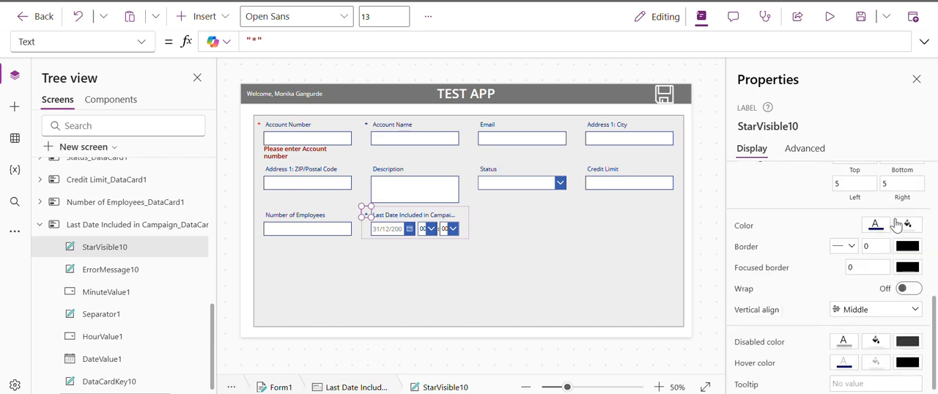
click(876, 229)
click(677, 302)
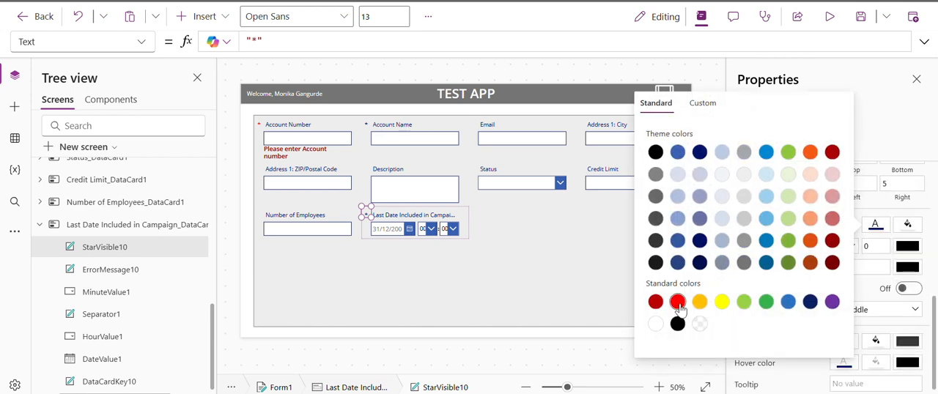
click(909, 120)
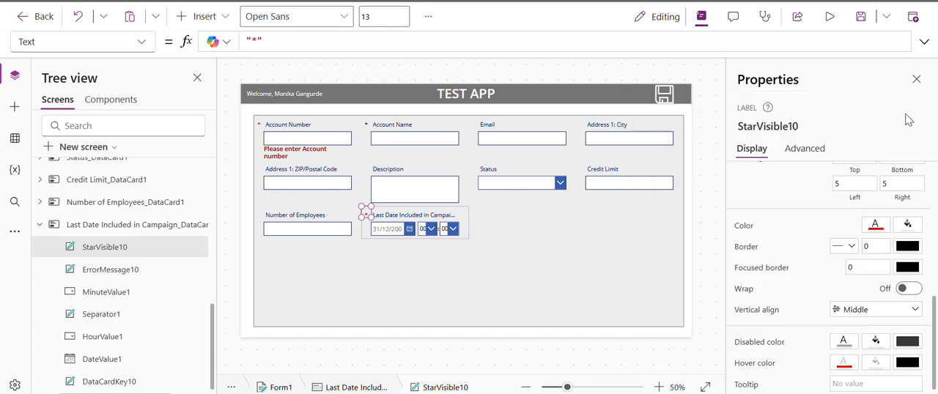
Save the app, preview the form with the red star, dismiss the publish notice, and return to the editor.
click(862, 16)
click(832, 18)
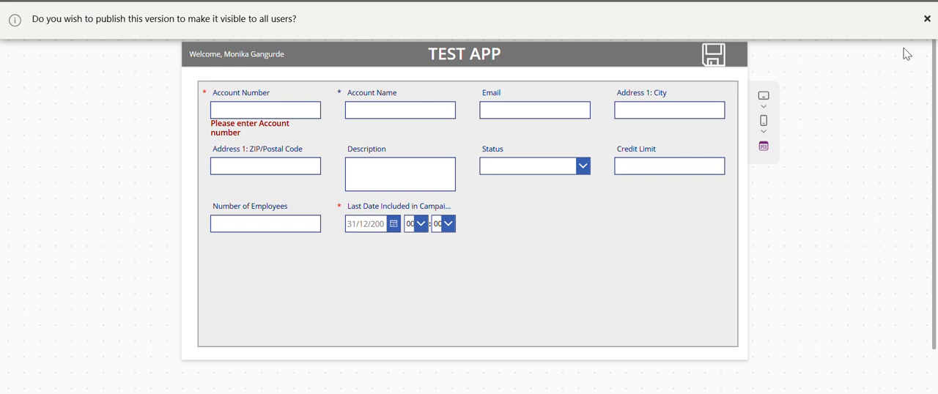
click(925, 21)
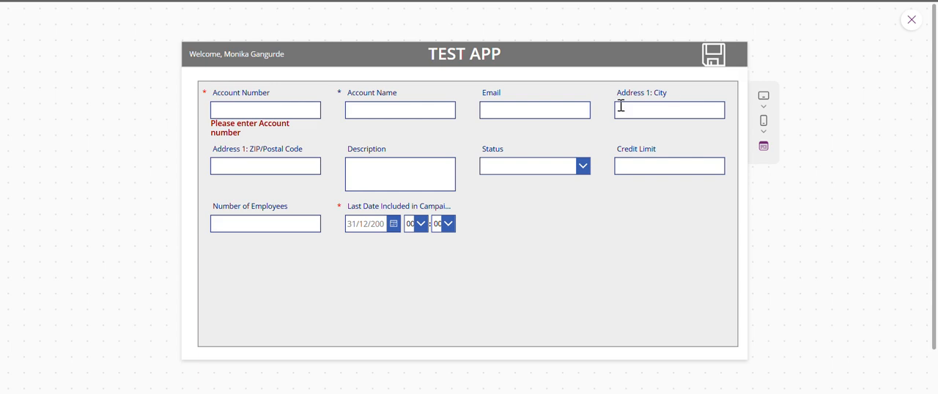
click(912, 20)
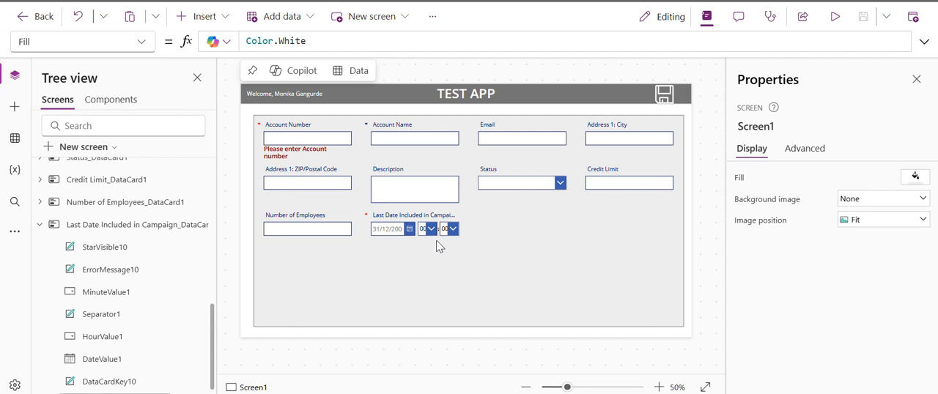
Comment out Parent.Error in the Text formula of ErrorMessage10 in the Last Date Included in Campaign card and begin an If function below it.
click(438, 246)
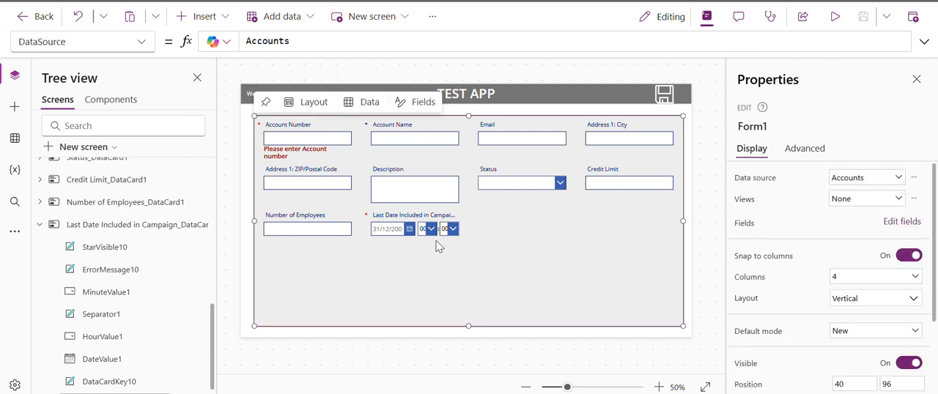
click(152, 224)
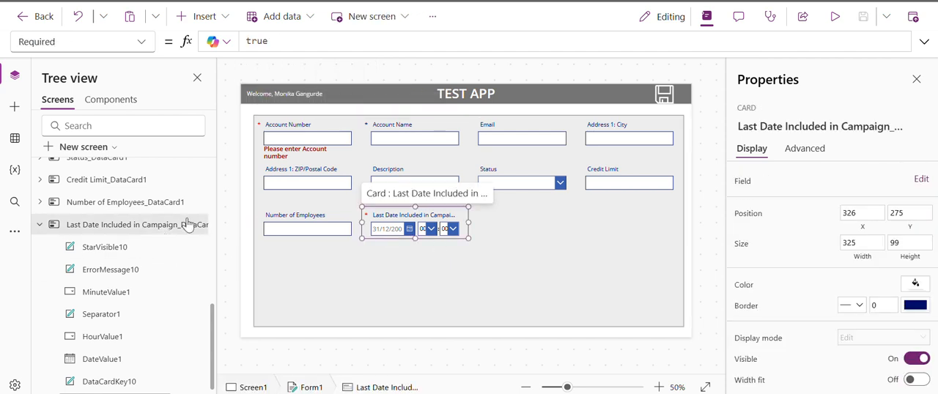
click(116, 271)
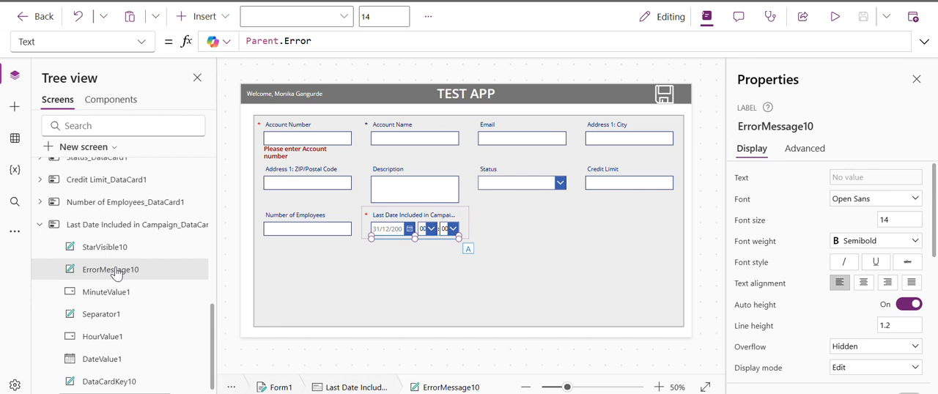
click(924, 41)
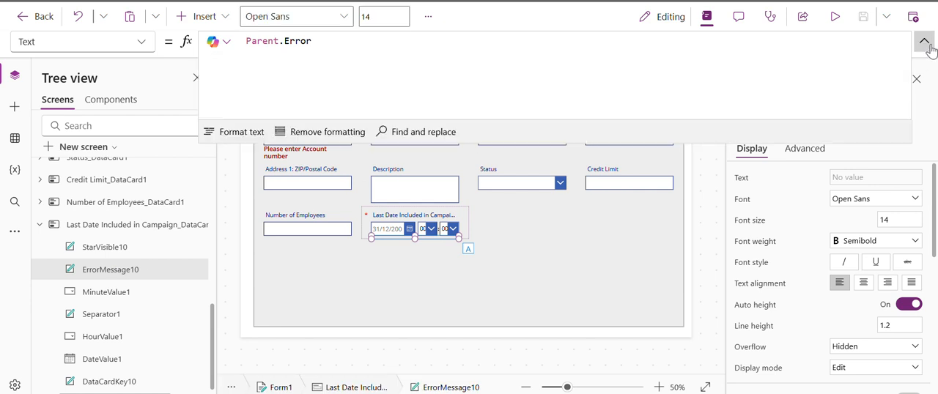
click(247, 41)
text(//)
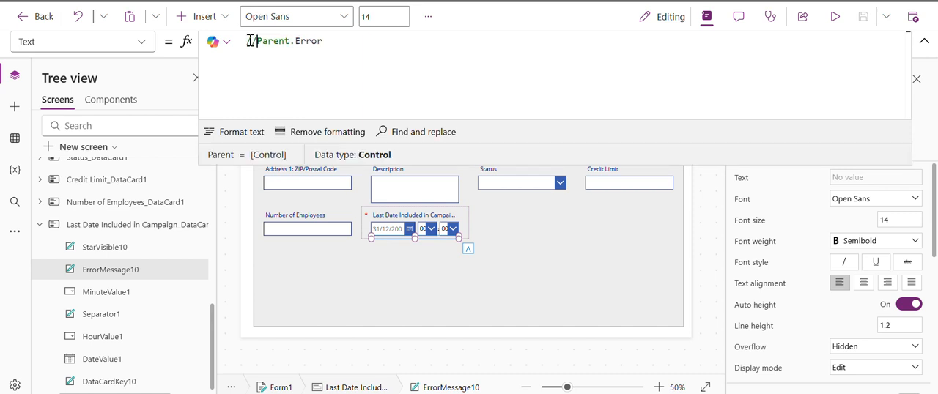
key(Return)
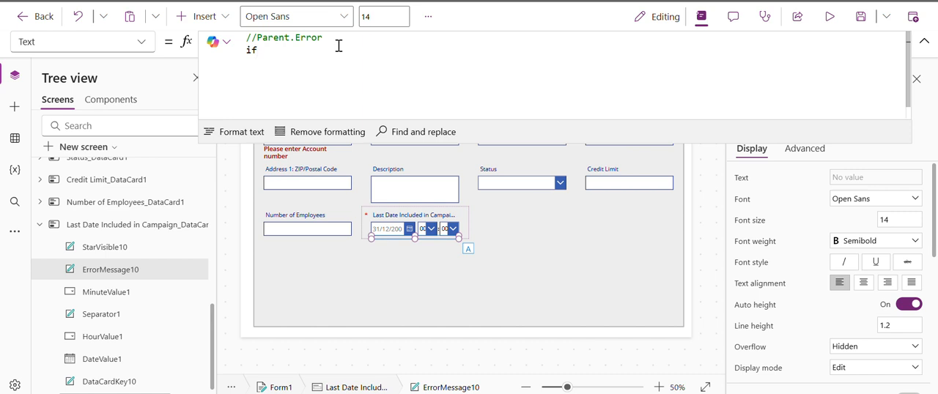
text(if)
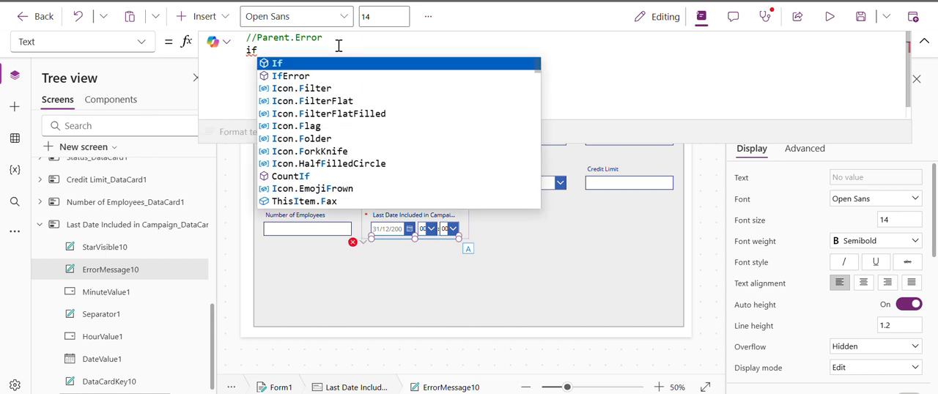
key(Tab)
text(sele)
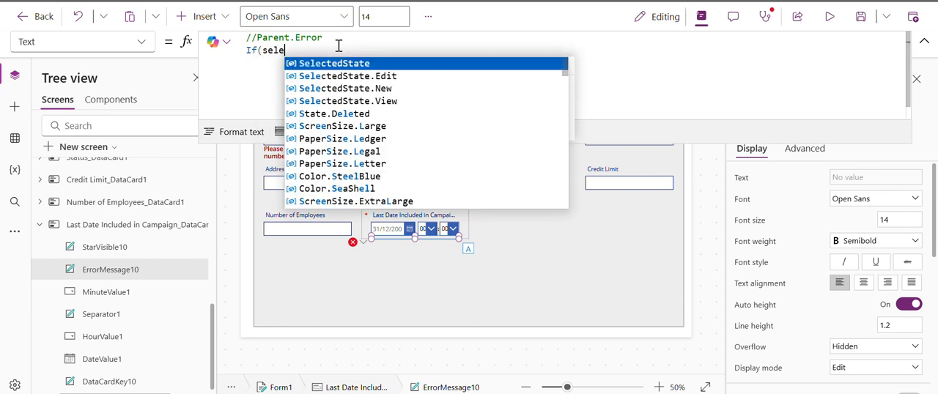
key(Tab)
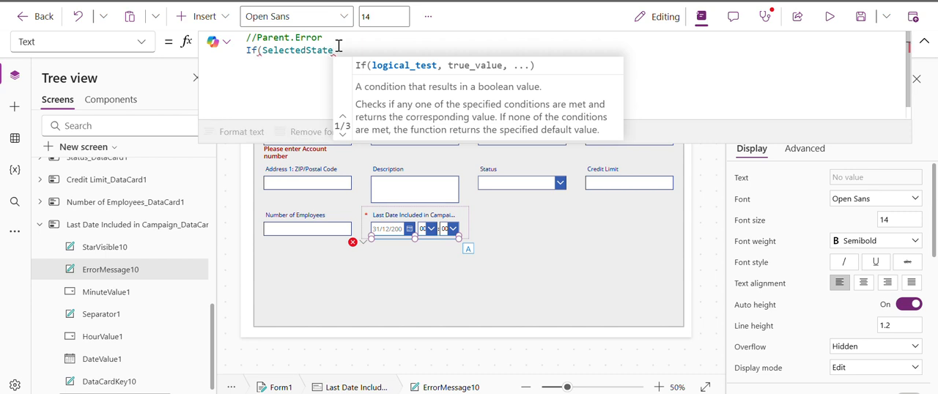
key(ctrl+z)
key(BackSpace)
key(BackSpace)
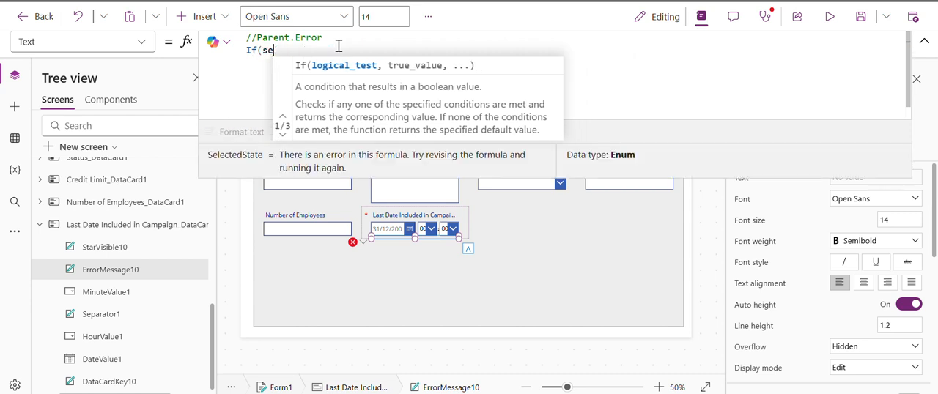
key(BackSpace)
key(BackSpace)
text(Dat)
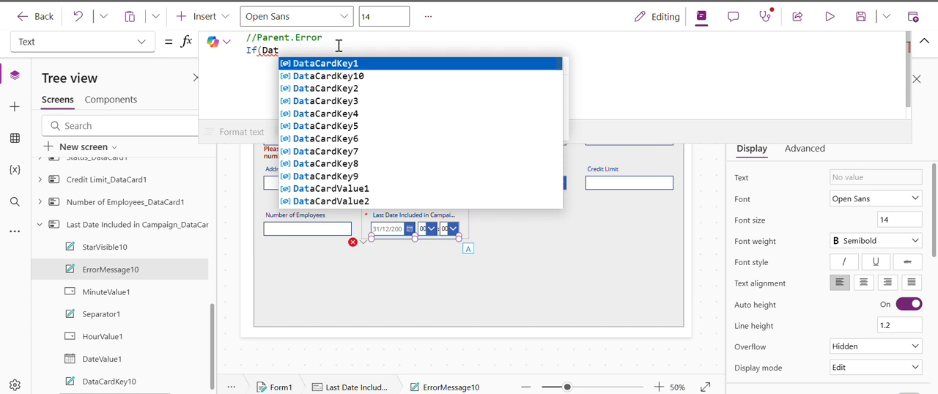
key(BackSpace)
key(BackSpace)
key(BackSpace)
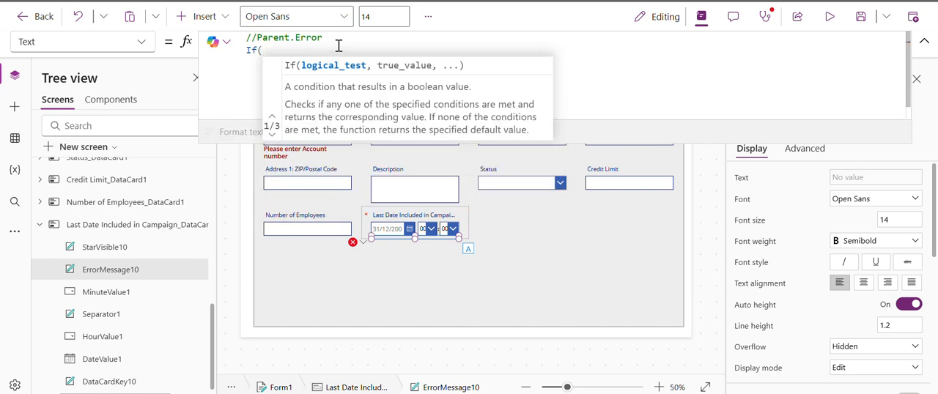
Enter Today()<DateValue1.SelectedDate as the condition of the If function in ErrorMessage10's Text formula.
text(today)
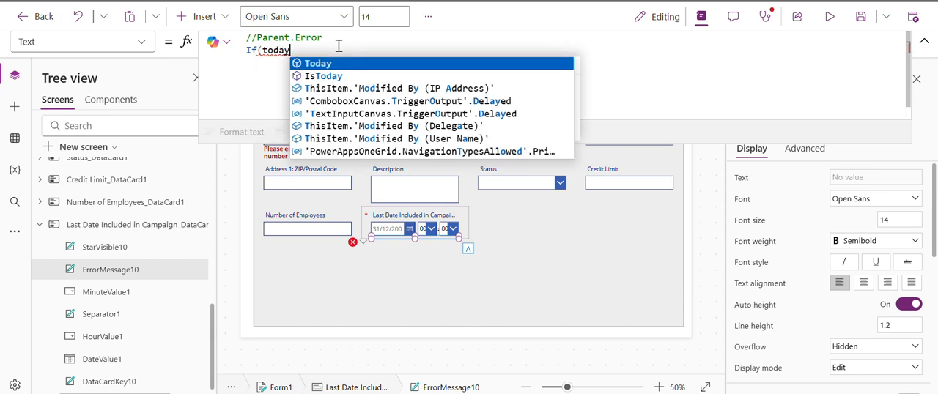
key(Tab)
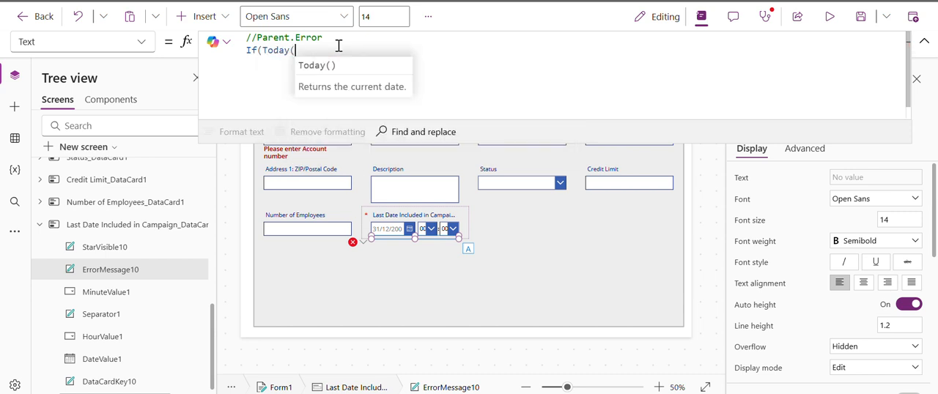
text())
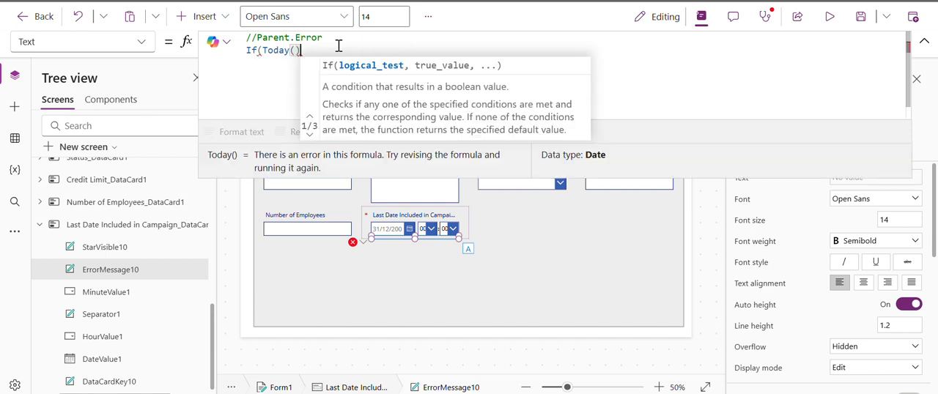
text(<)
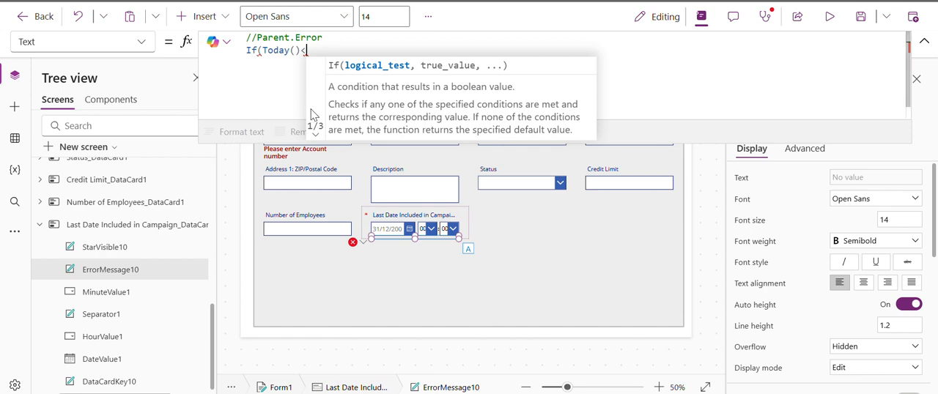
text(DateVal)
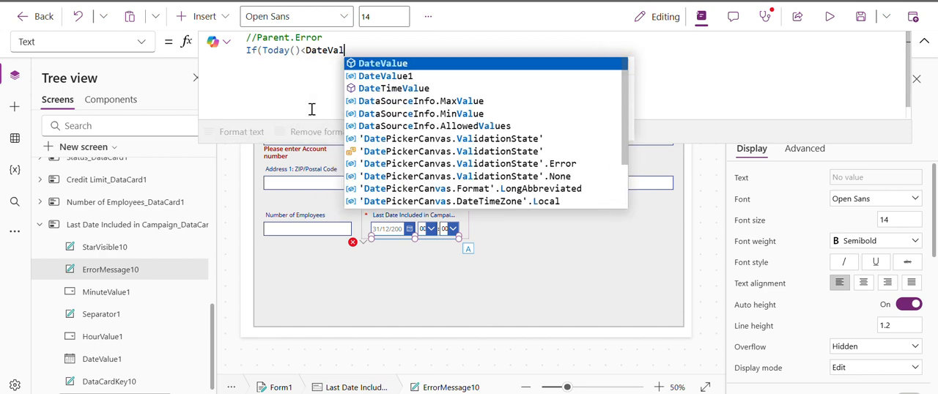
text(ue1)
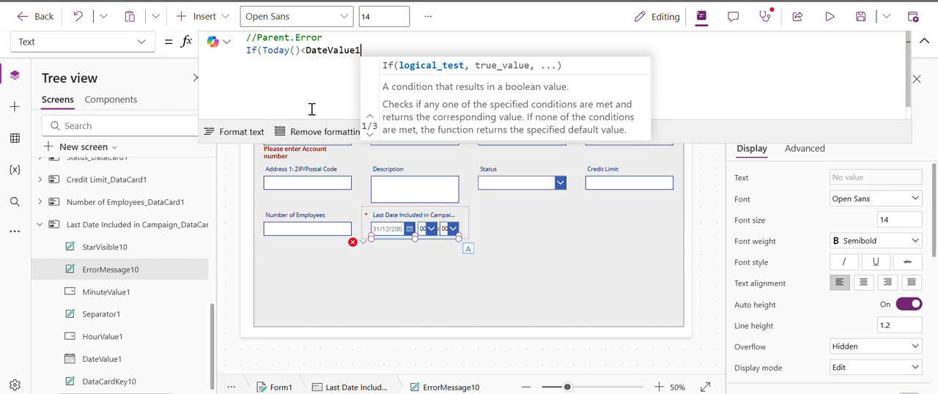
text(.)
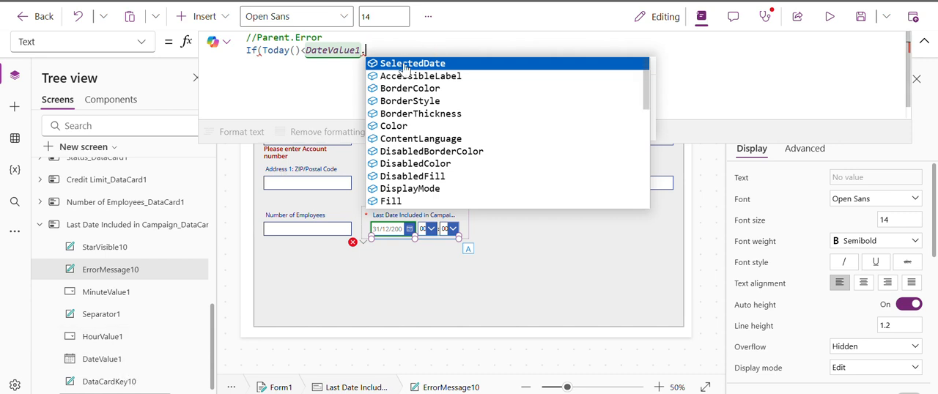
click(455, 65)
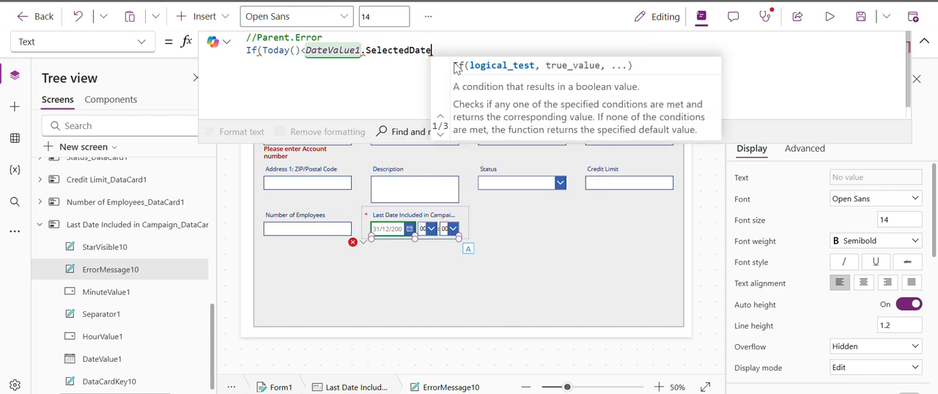
Complete ErrorMessage10's If formula with "Date should less than current date" as the true result and an empty string as the false result.
text(,)
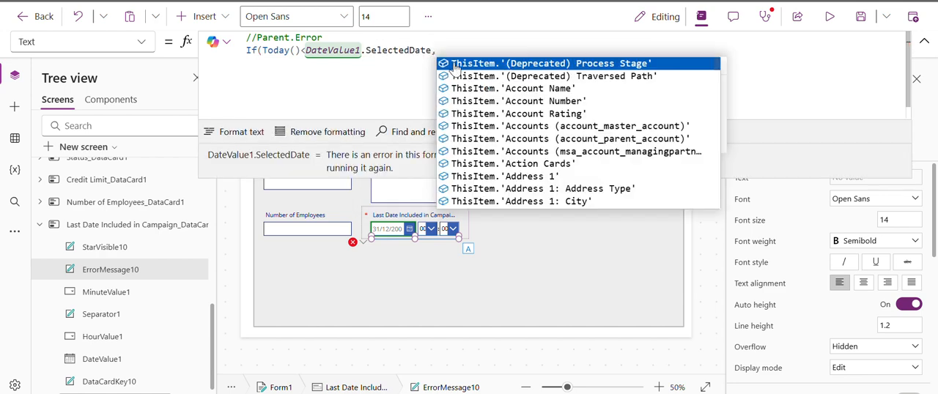
text("")
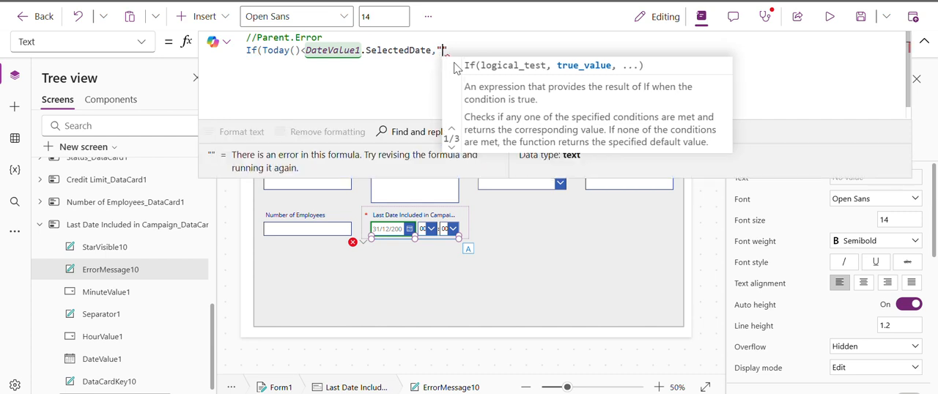
text(Date shoul)
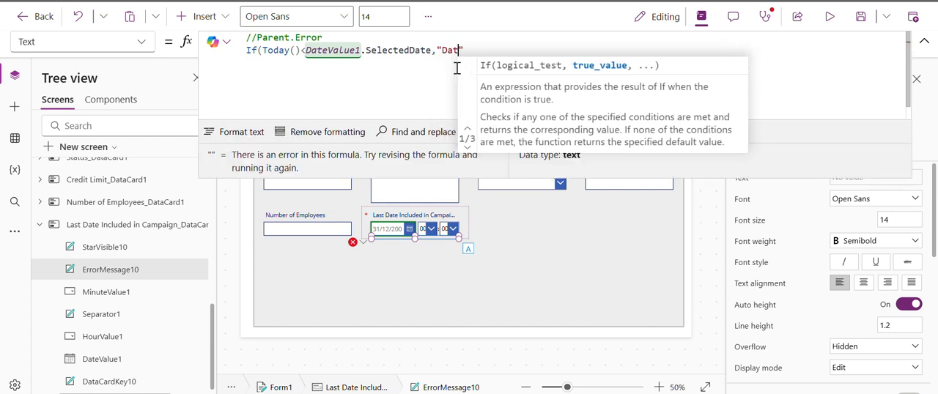
text(d gre)
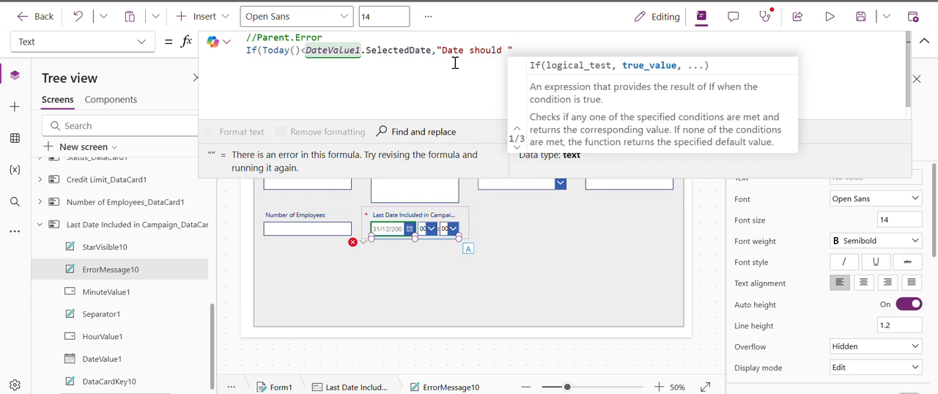
key(BackSpace)
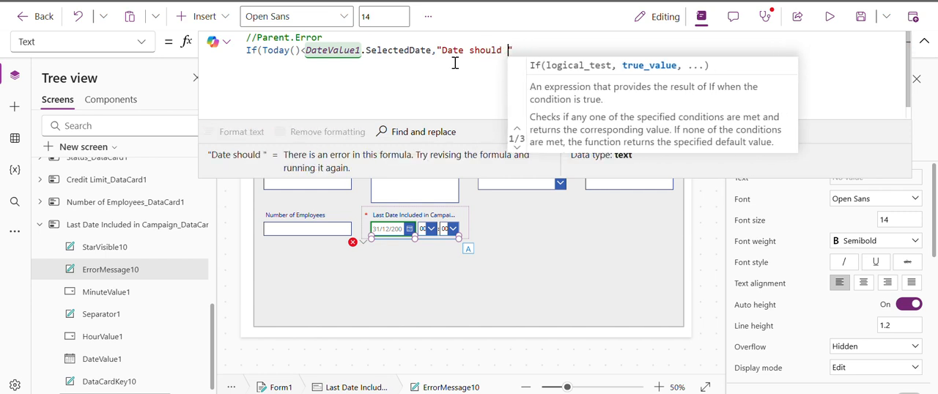
text(less)
text( than cur)
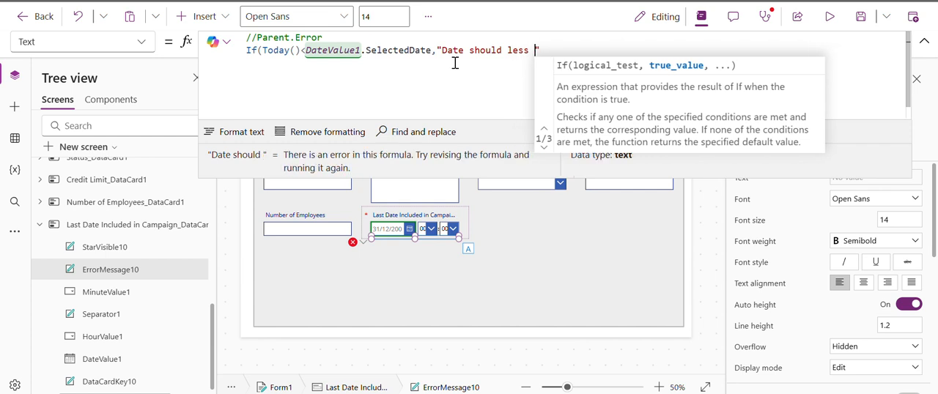
text(ren)
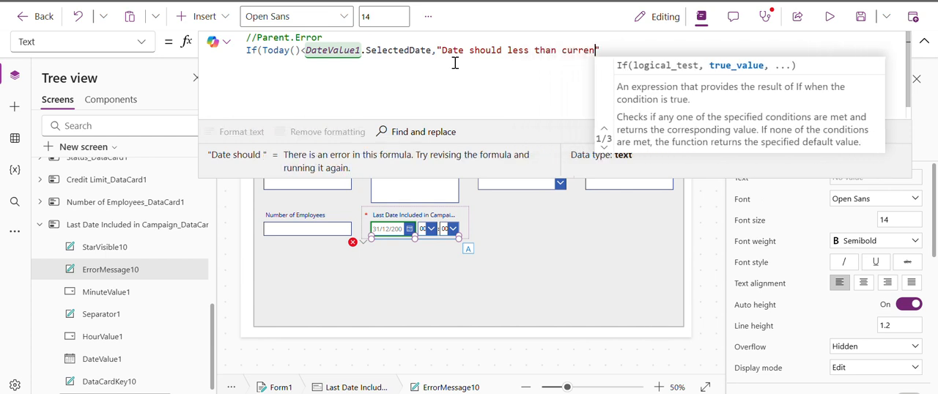
text(t date")
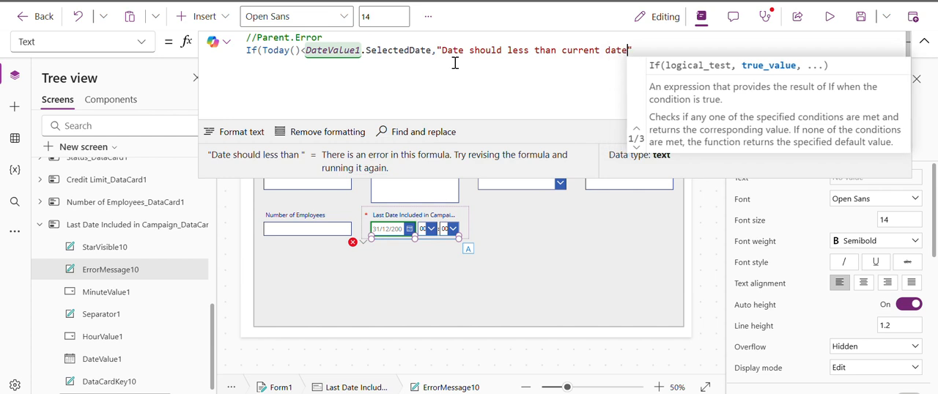
text(,""))
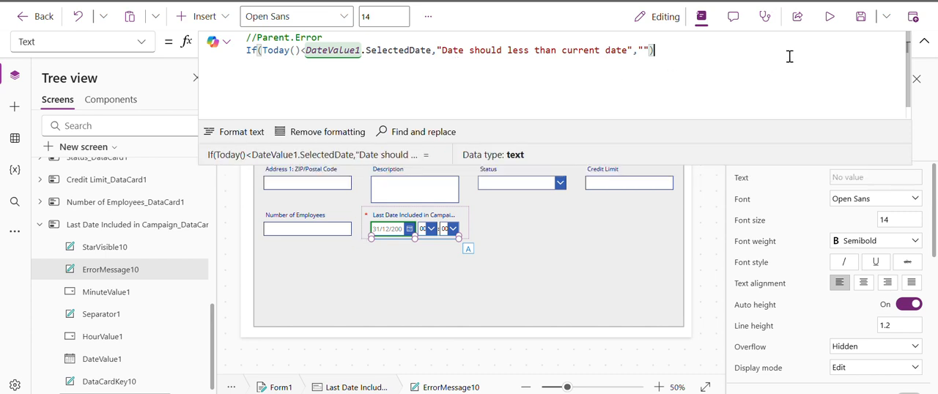
Save the app and test the date validation in preview by setting Last Date Included in Campaign to 30 June 2025.
click(859, 28)
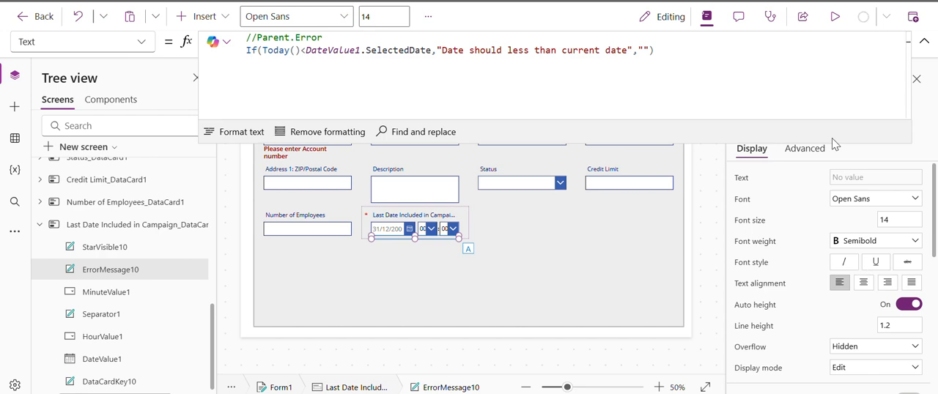
click(835, 17)
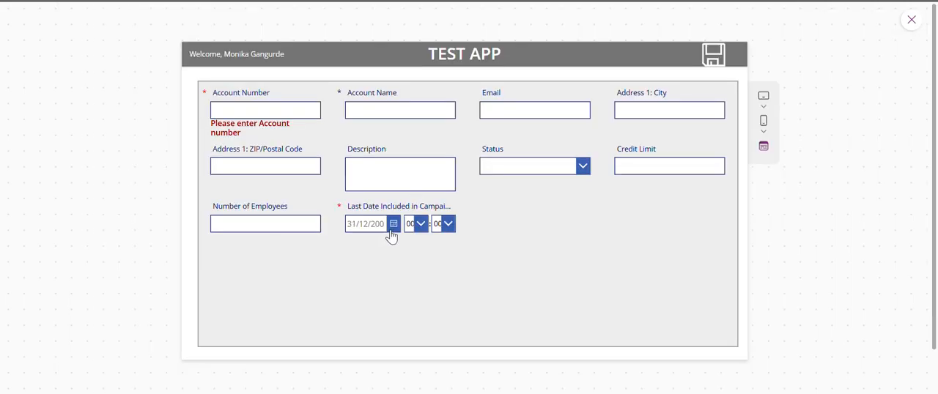
click(391, 230)
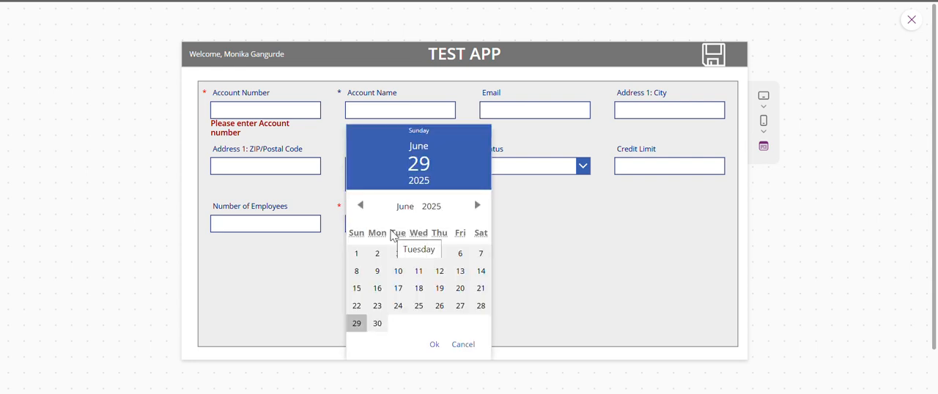
click(378, 324)
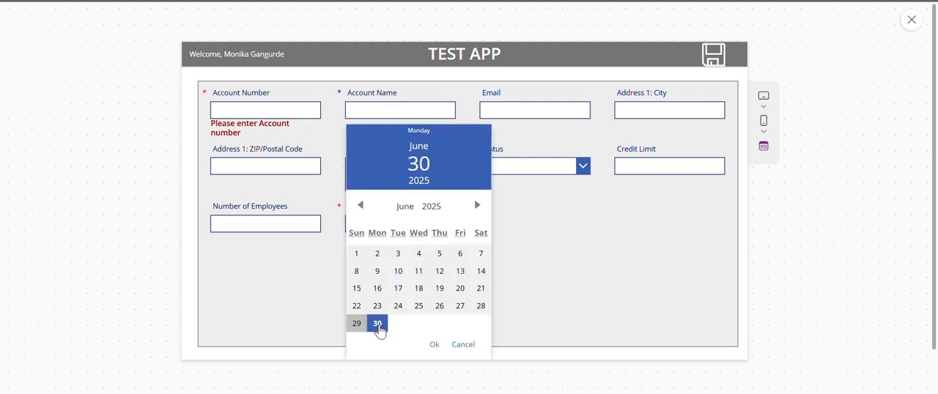
click(432, 347)
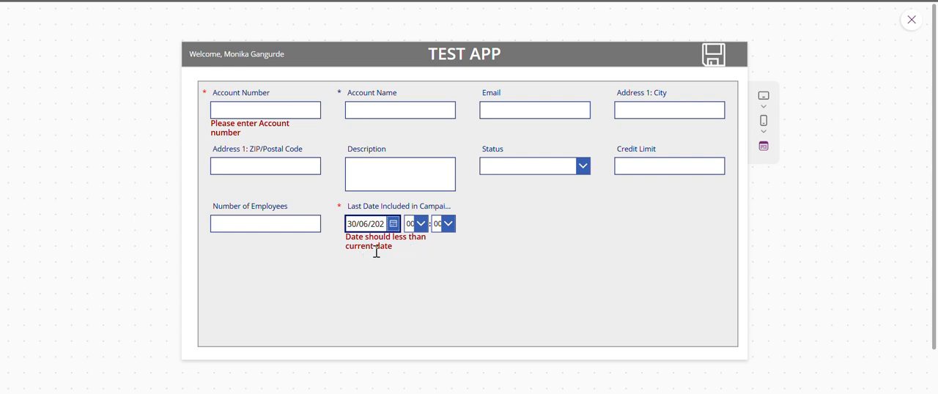
Test the validation of Last Date Included in Campaign with 28 June 2025 and with 29 June 2025.
click(395, 225)
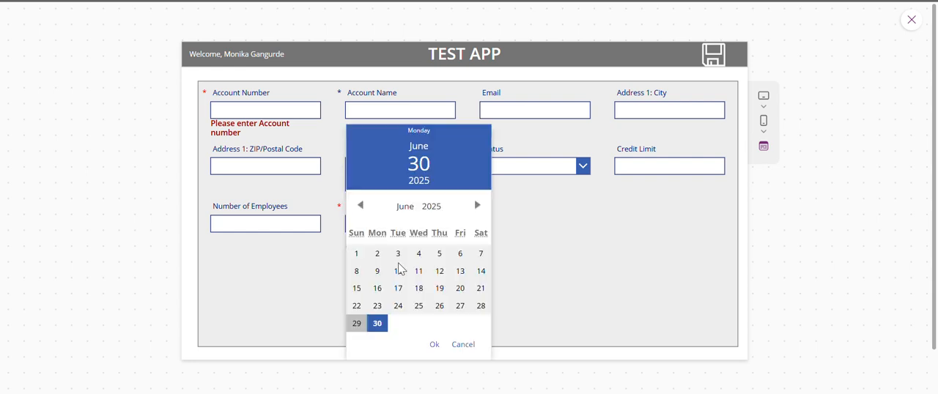
click(480, 313)
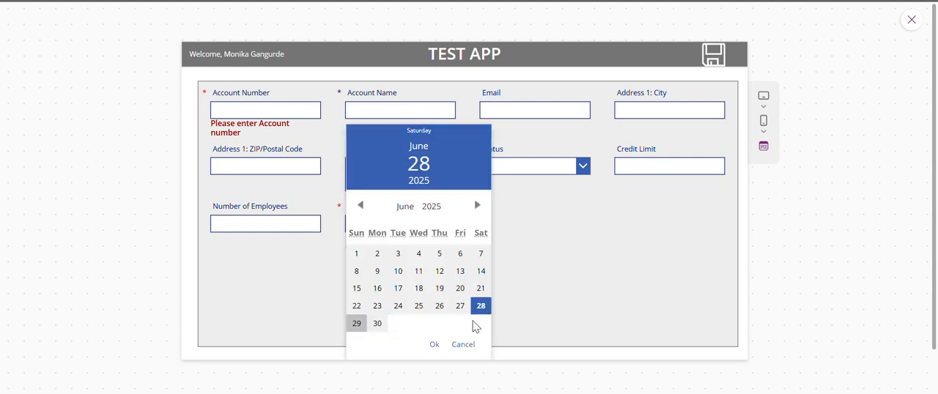
click(437, 346)
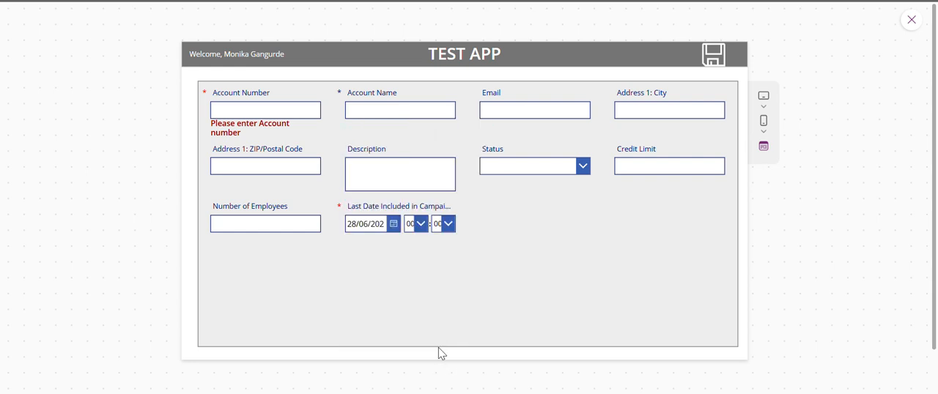
click(394, 224)
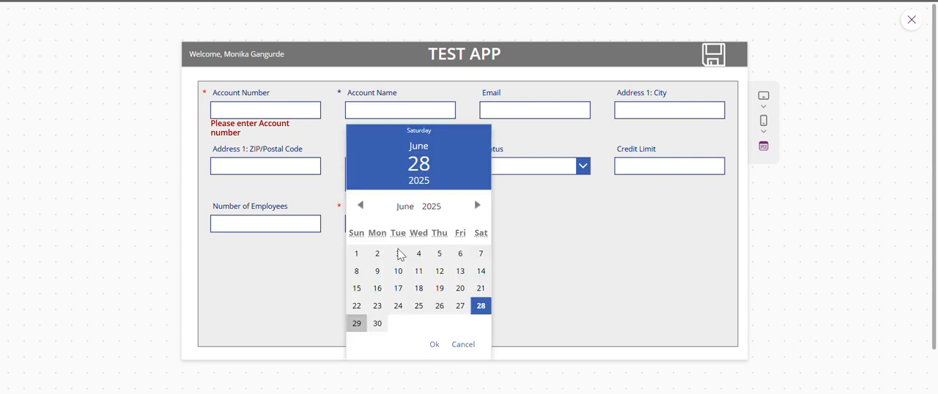
click(356, 325)
click(436, 348)
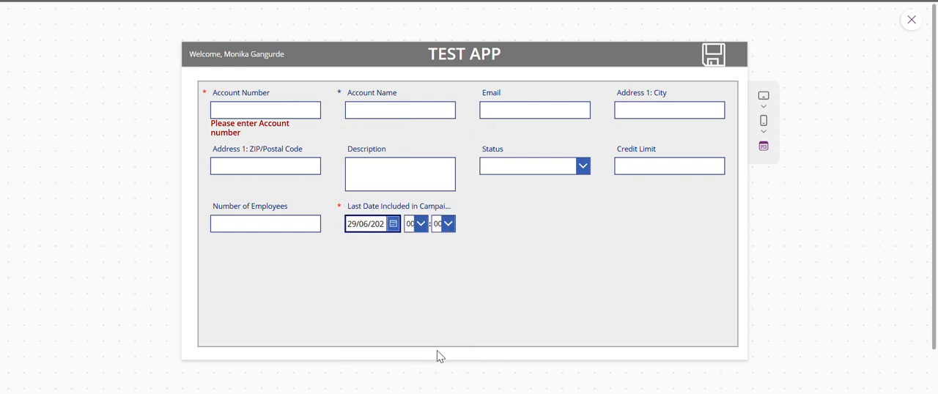
Retest the date validation by setting Last Date Included in Campaign to 30 June 2025 again.
click(394, 227)
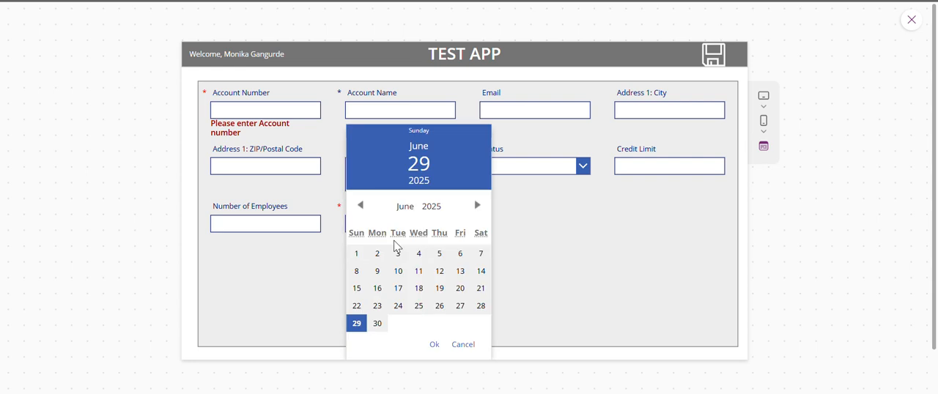
click(378, 323)
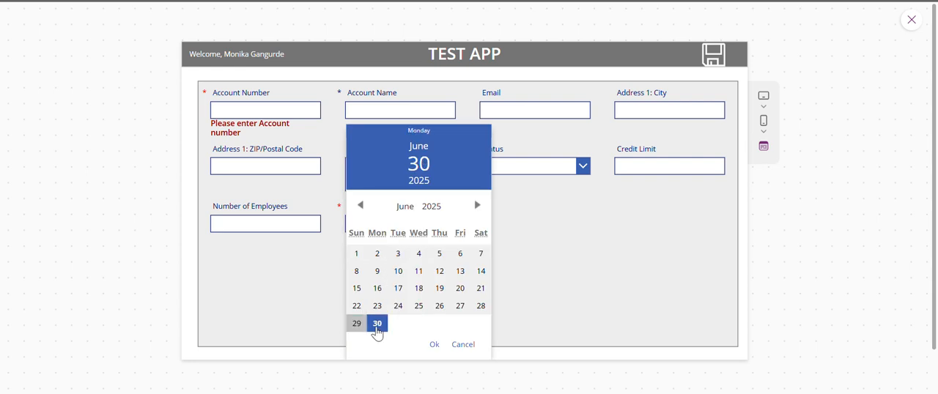
click(437, 349)
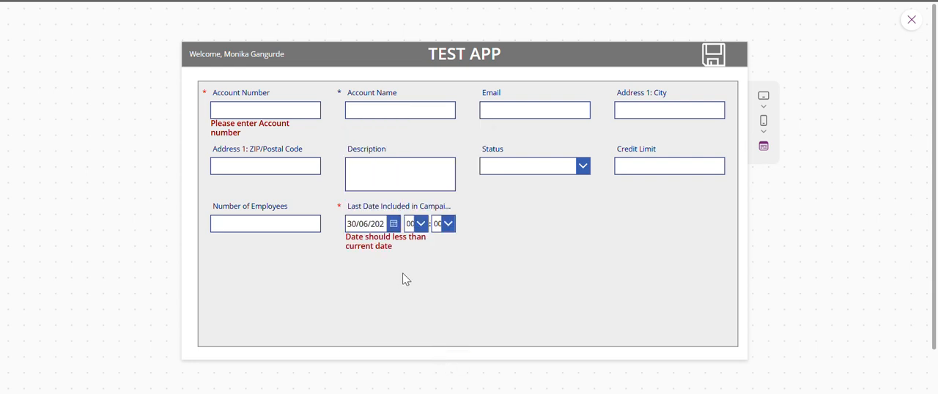